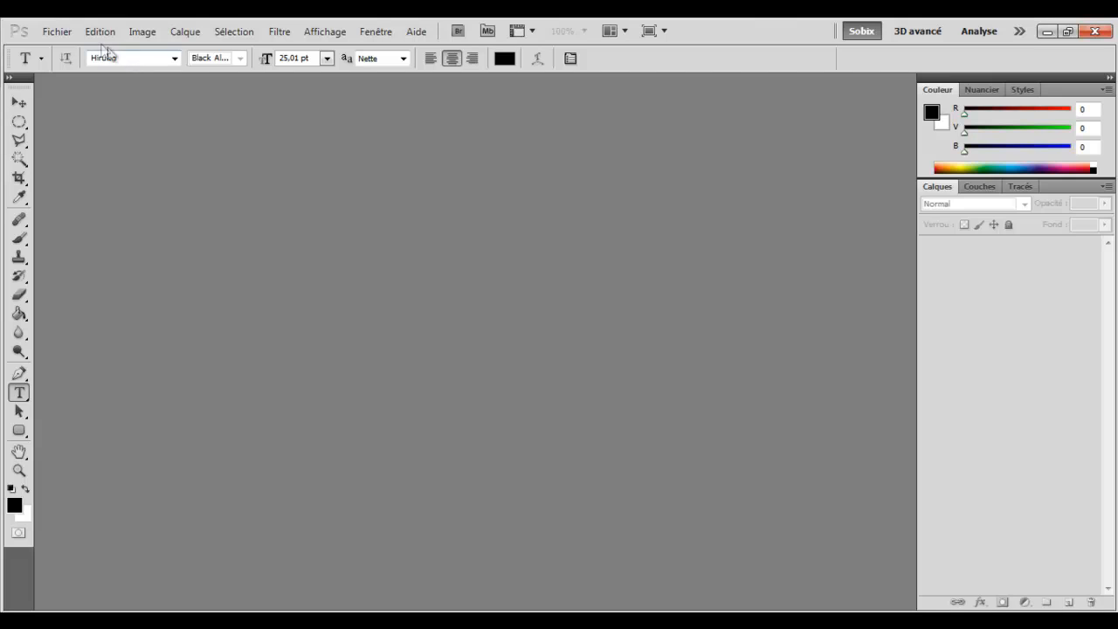
# Step: Create a new 1680 x 1050 pixel document at 300 pixels/cm with a white background
pyautogui.click(52, 31)
pyautogui.click(78, 50)
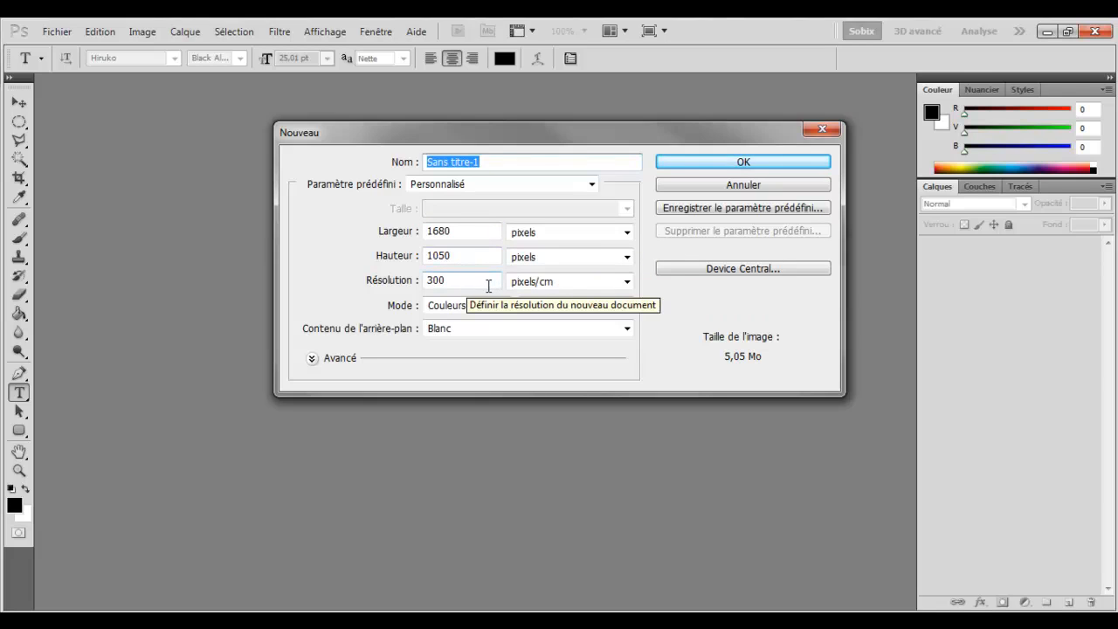
pyautogui.click(773, 165)
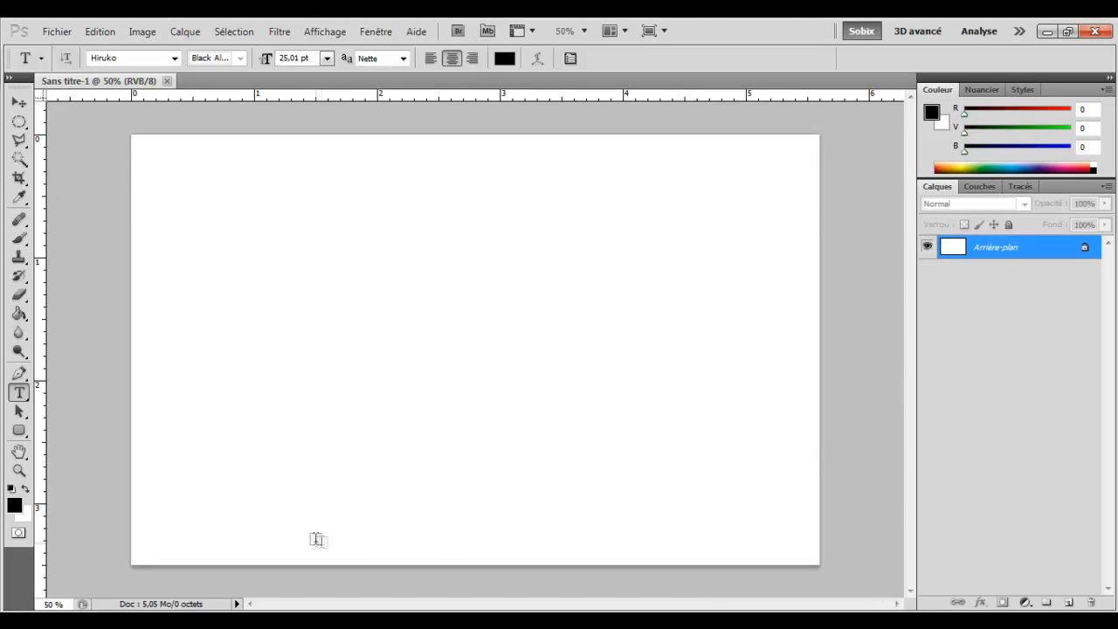
# Step: Place the new york 1 image in the document and enlarge it to about 8.15% so it extends past the canvas edges
pyautogui.click(122, 622)
pyautogui.moveTo(209, 127); pyautogui.dragTo(481, 267)
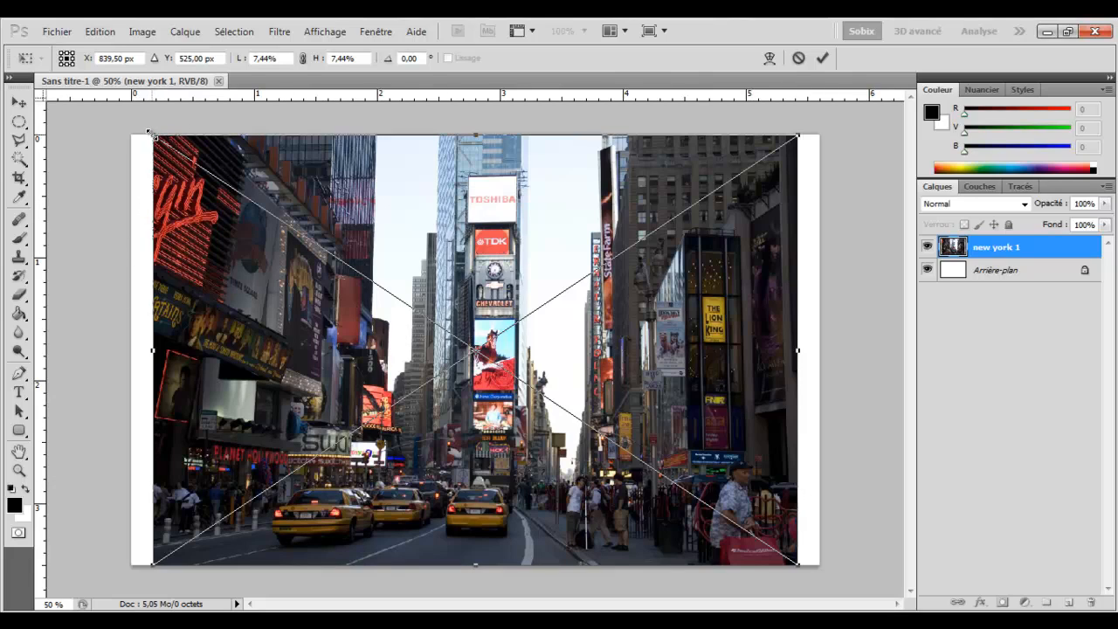
pyautogui.moveTo(148, 132); pyautogui.dragTo(118, 111)
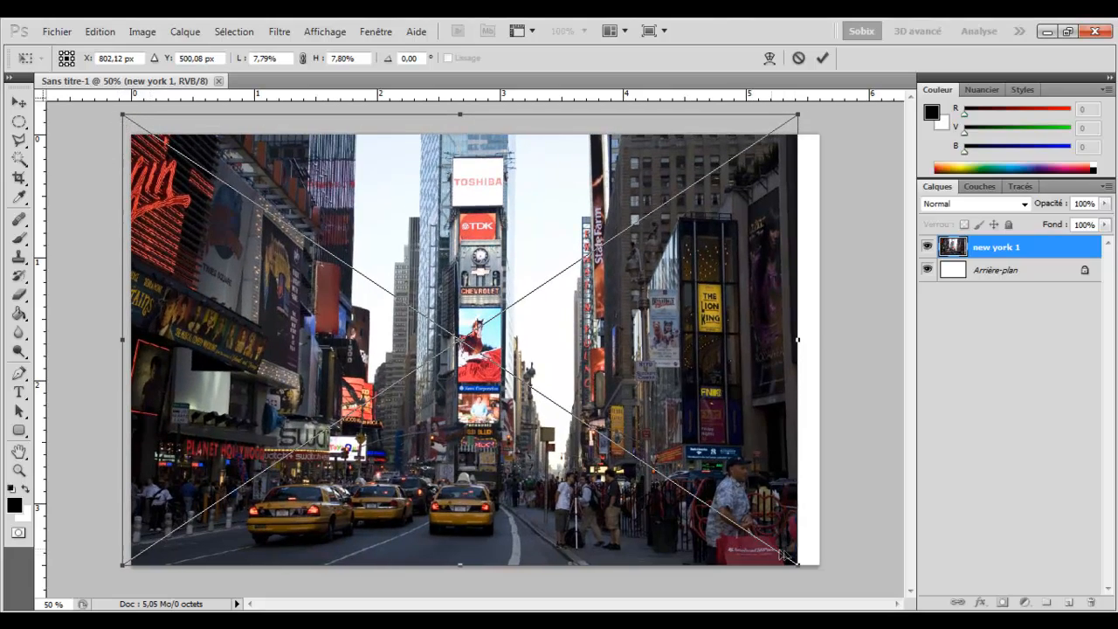
pyautogui.moveTo(797, 564); pyautogui.dragTo(826, 589)
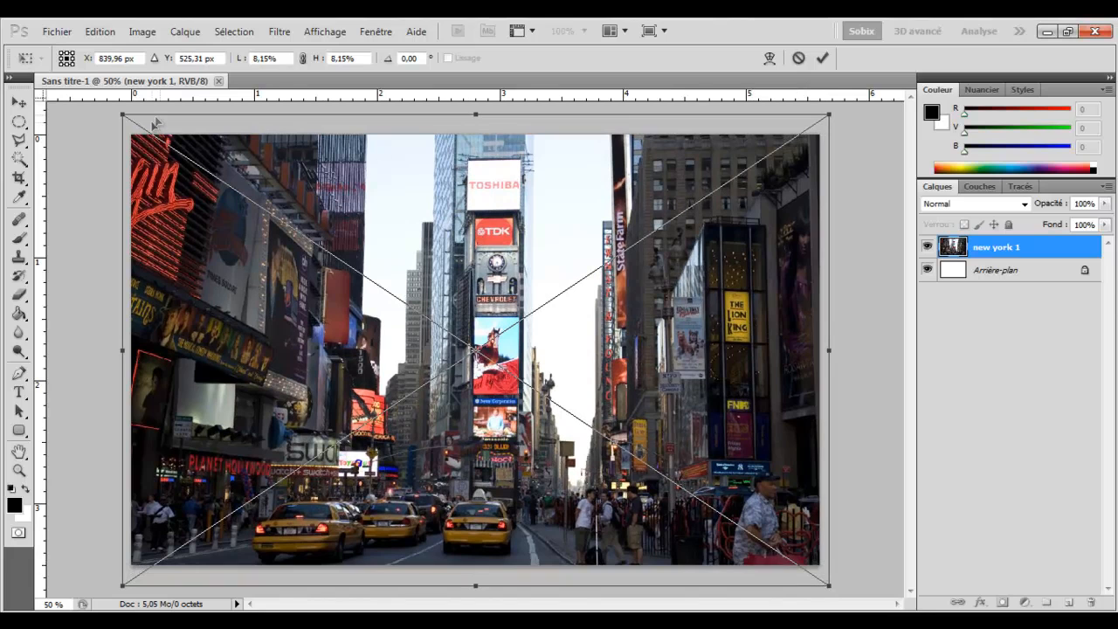
pyautogui.moveTo(523, 571); pyautogui.dragTo(629, 573)
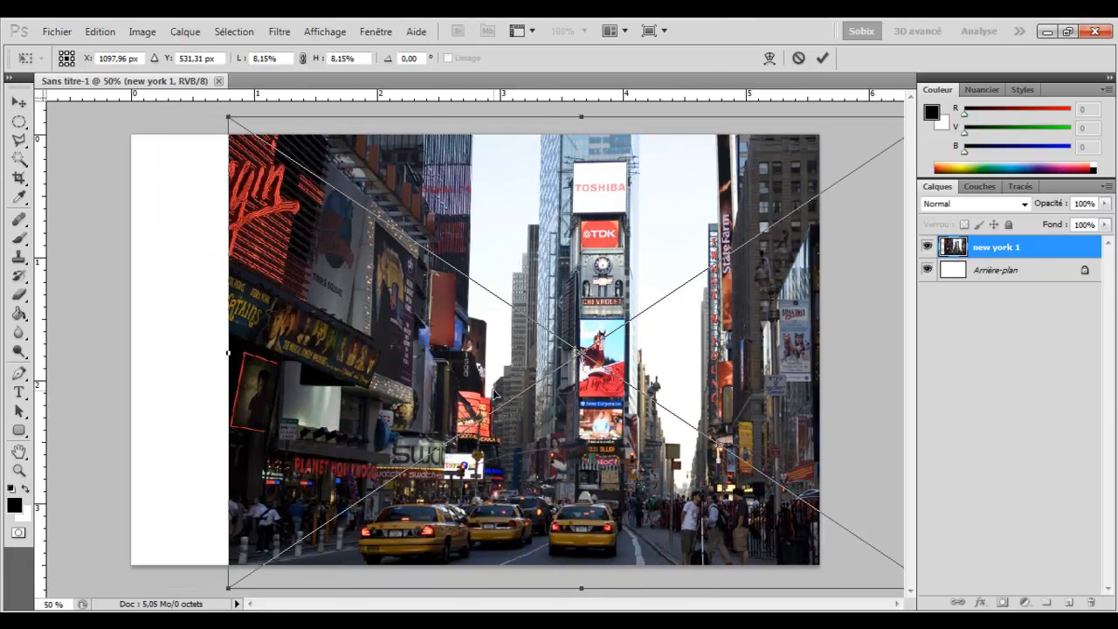
pyautogui.hotkey('ctrl', 'z')
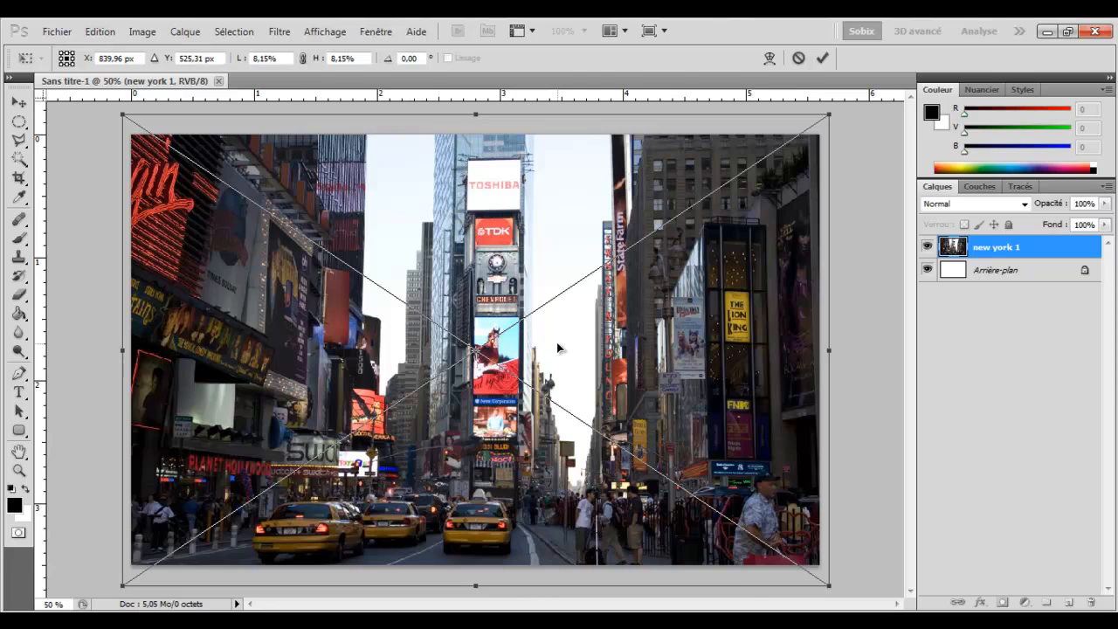
# Step: Commit the placed new york 1 image and rasterize its layer
pyautogui.press('t')
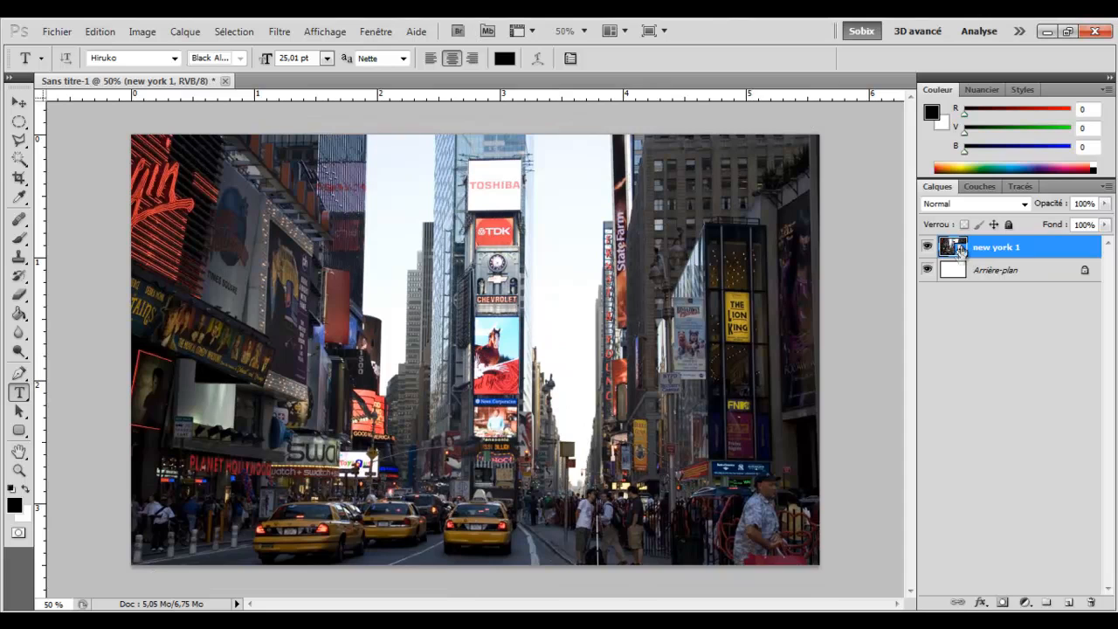
pyautogui.rightClick(1009, 254)
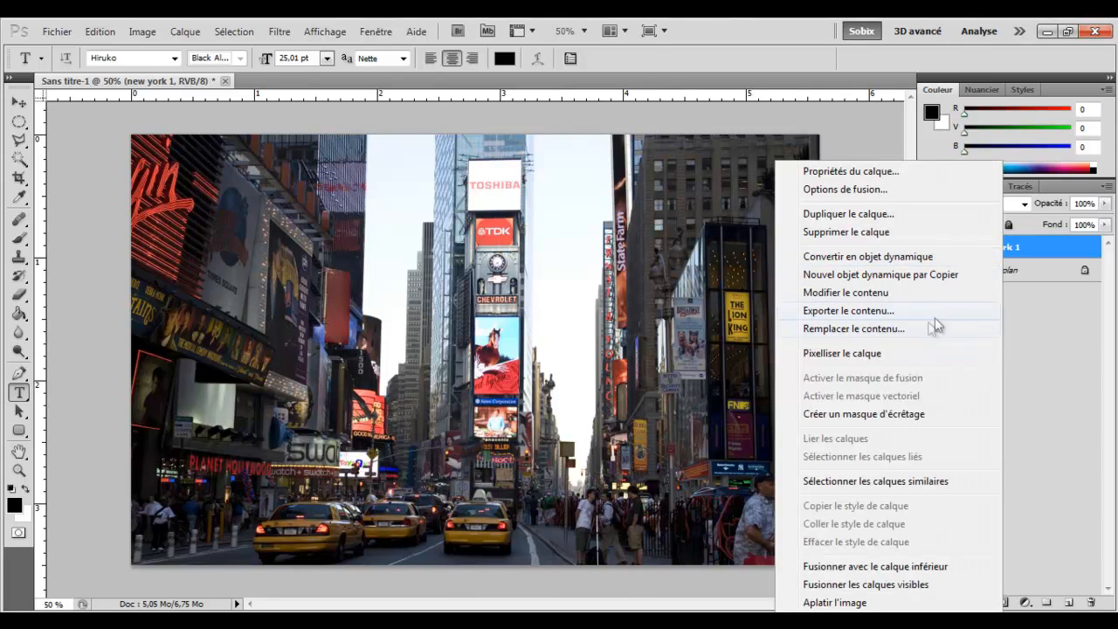
pyautogui.click(900, 353)
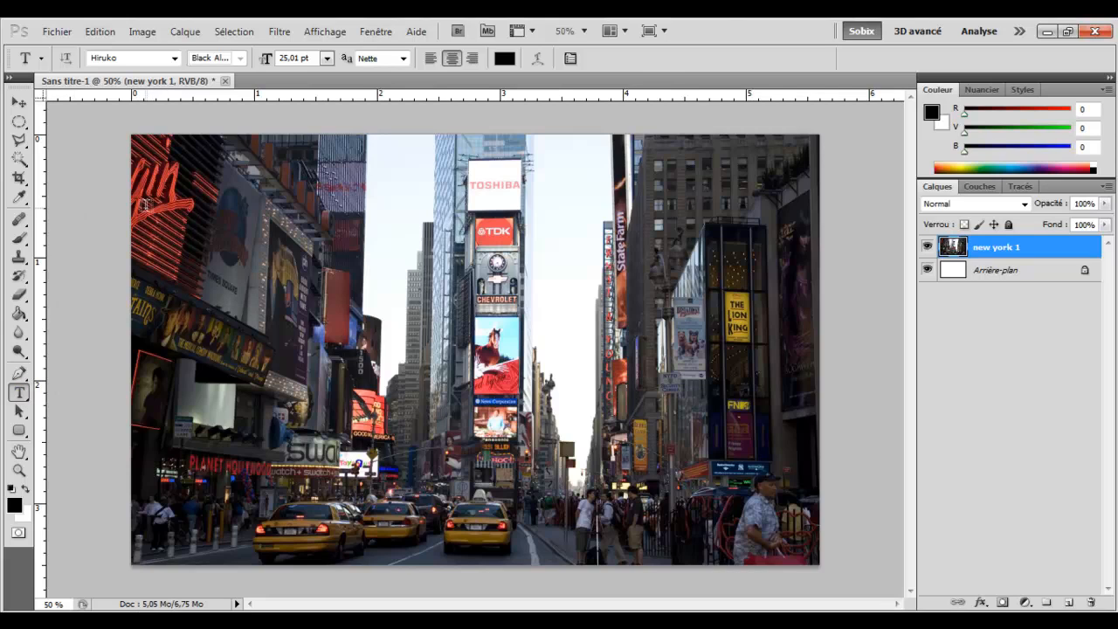
# Step: Create a paragraph text box spanning the full canvas width over the photo and enter "New Yorks"
pyautogui.moveTo(204, 260); pyautogui.dragTo(821, 504)
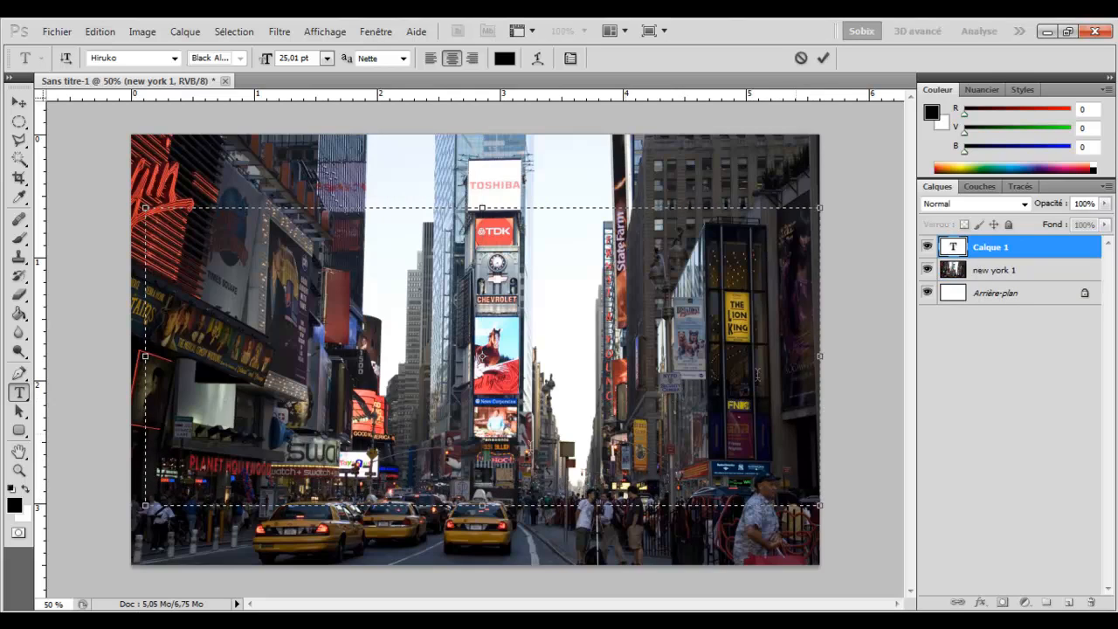
pyautogui.moveTo(145, 507); pyautogui.dragTo(131, 507)
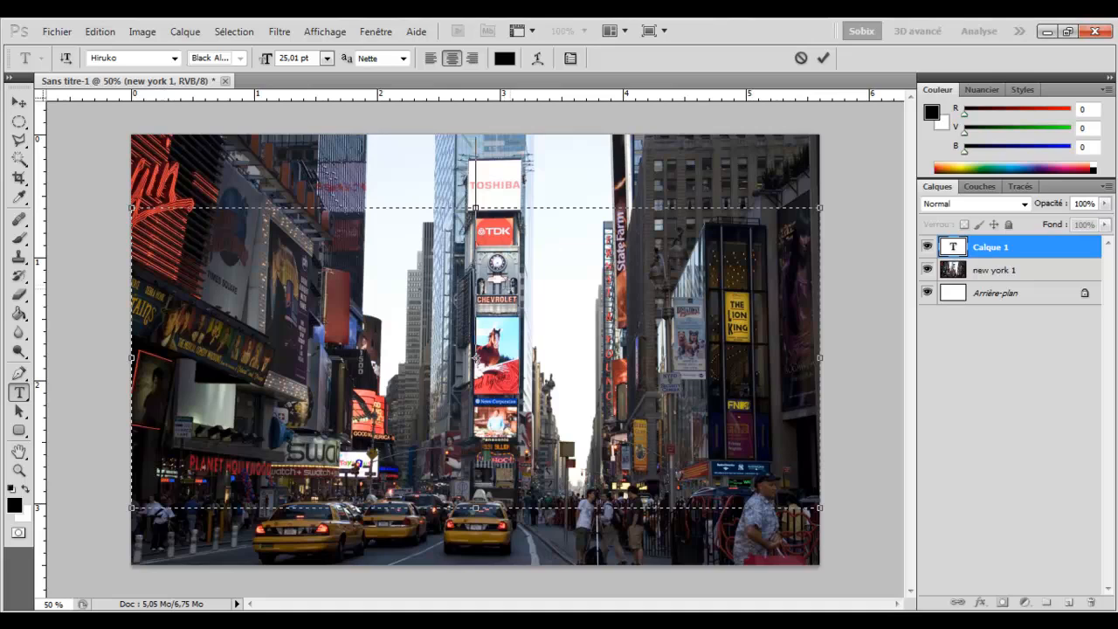
pyautogui.write('Ne»')
pyautogui.press('BackSpace')
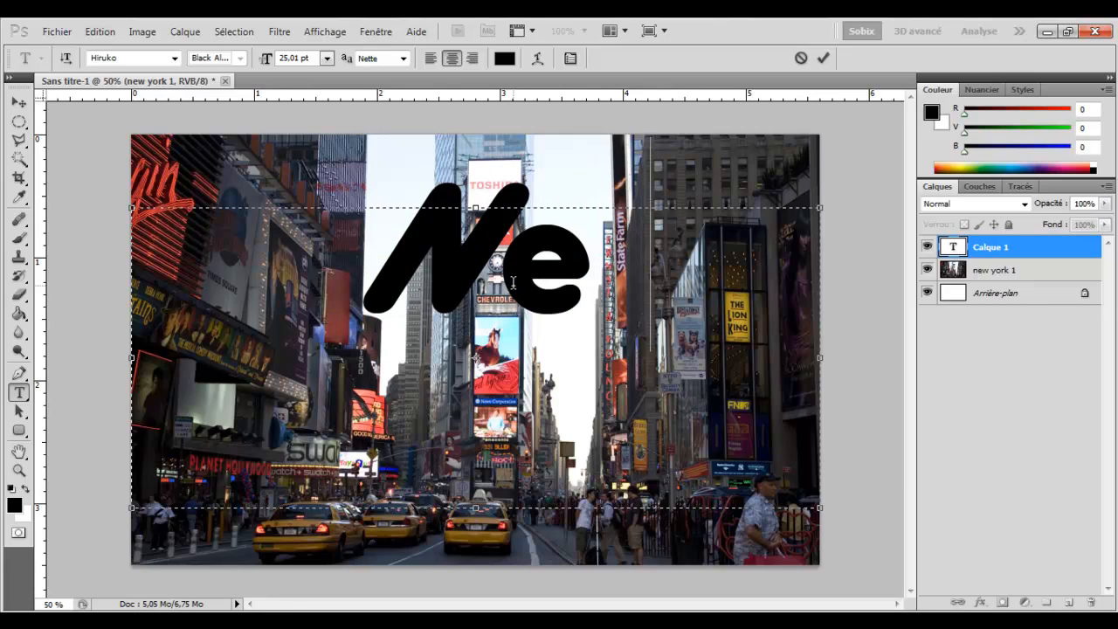
pyautogui.write('w Y')
pyautogui.press('BackSpace')
pyautogui.press('BackSpace')
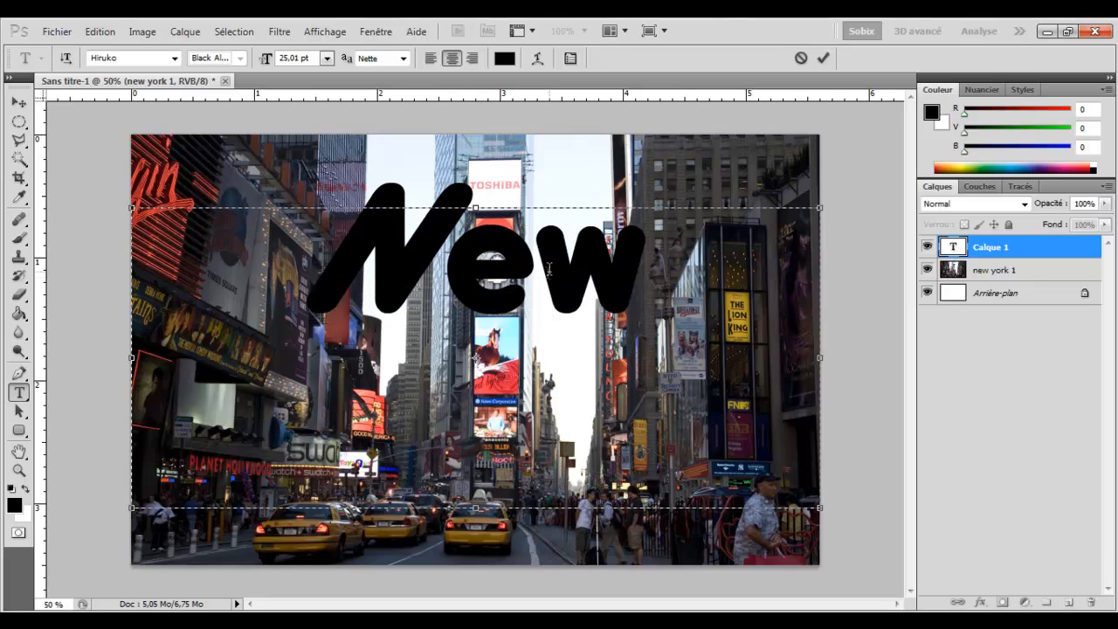
# Step: Set all of the New Yorks text to the Alte Haas Grotesk font at 20.01 pt
pyautogui.hotkey('ctrl', 'a')
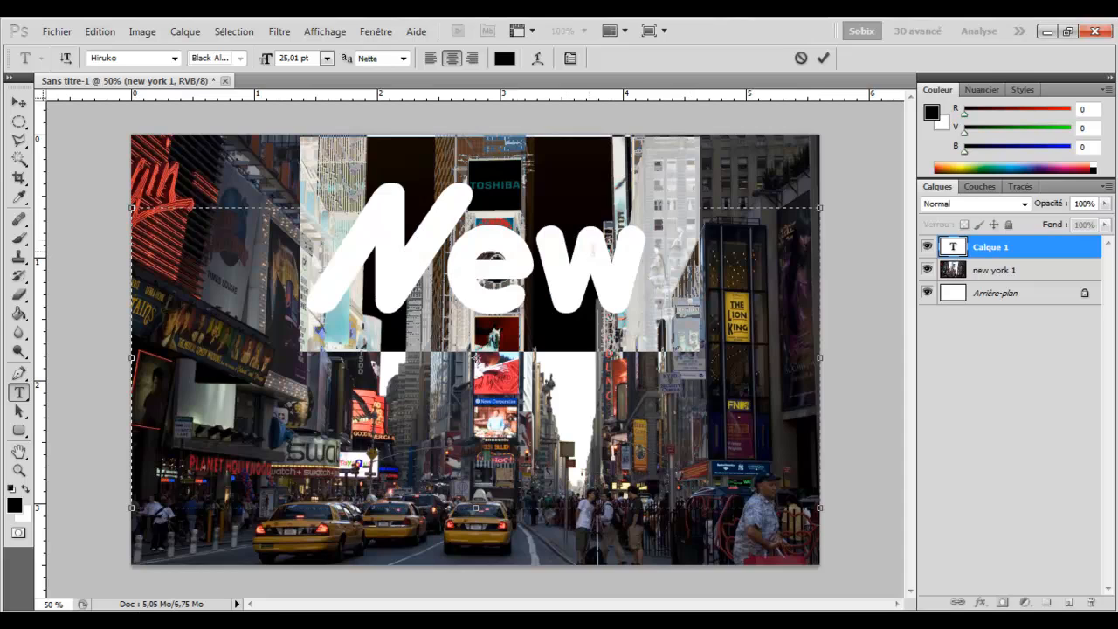
pyautogui.moveTo(266, 63); pyautogui.dragTo(260, 67)
pyautogui.click(162, 58)
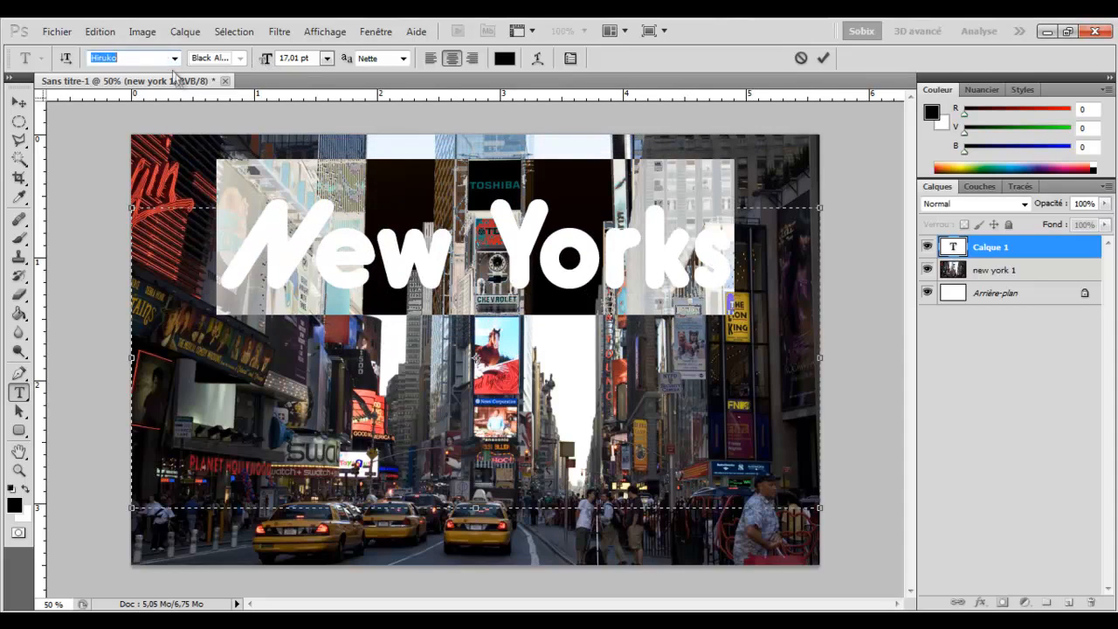
pyautogui.write('Alte Haas Grotes')
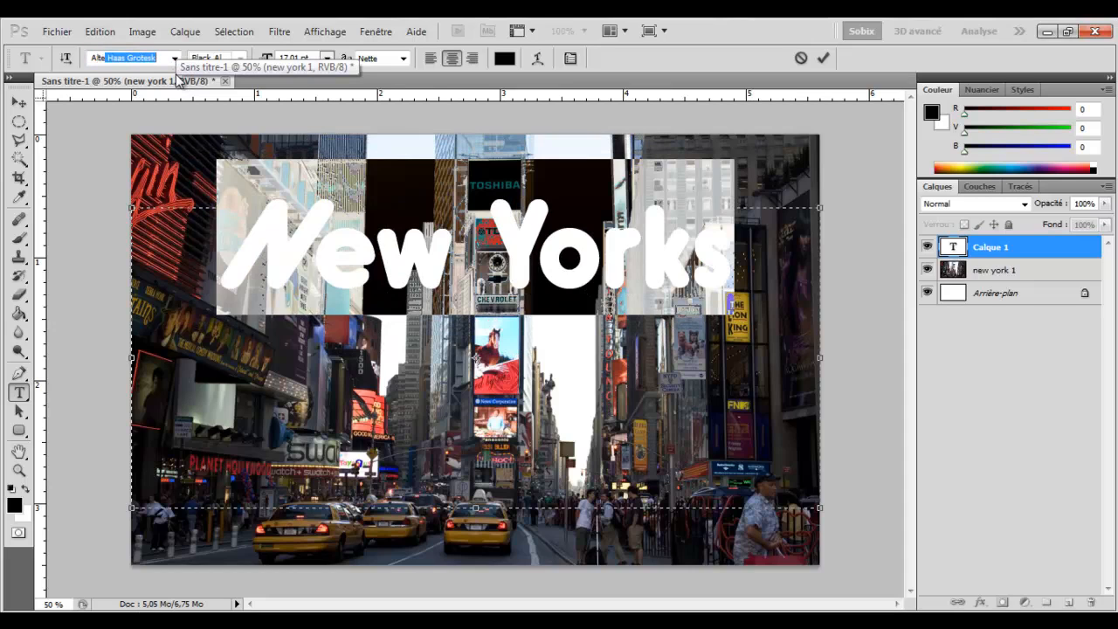
pyautogui.press('Return')
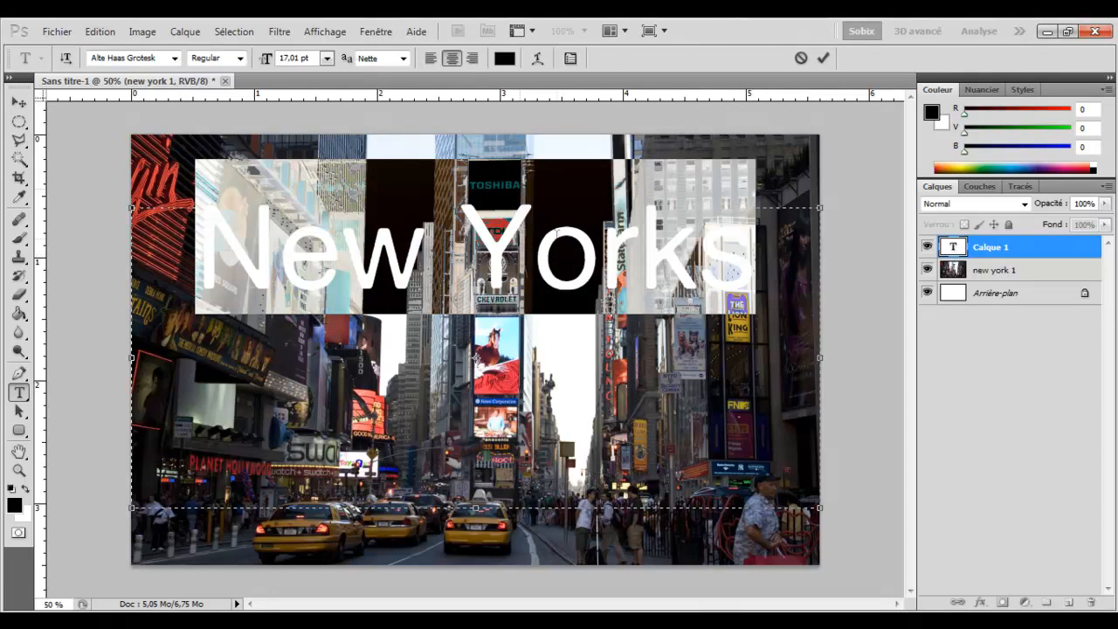
pyautogui.moveTo(267, 60); pyautogui.dragTo(270, 66)
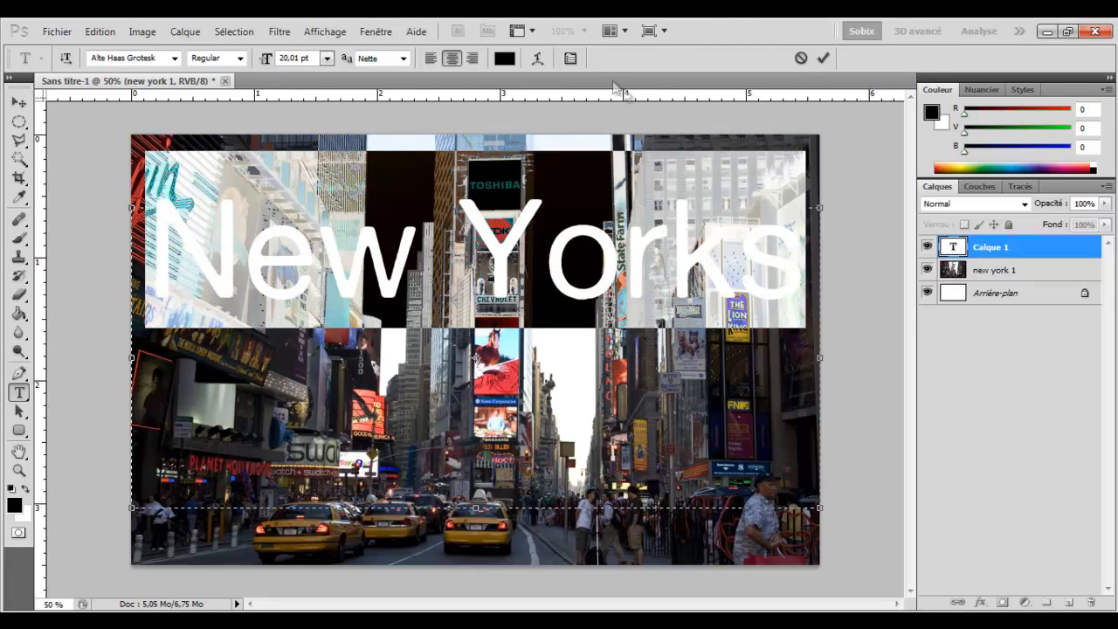
# Step: Apply faux bold to the New Yorks text and reduce its size to 18.01 pt
pyautogui.click(571, 58)
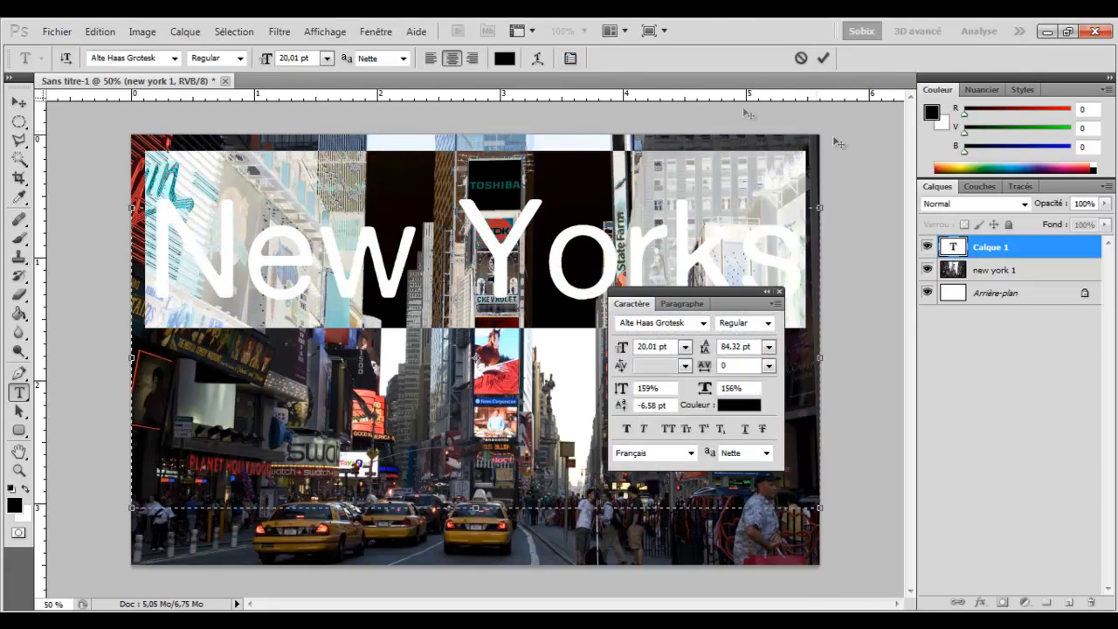
pyautogui.moveTo(735, 291); pyautogui.dragTo(905, 364)
pyautogui.click(785, 417)
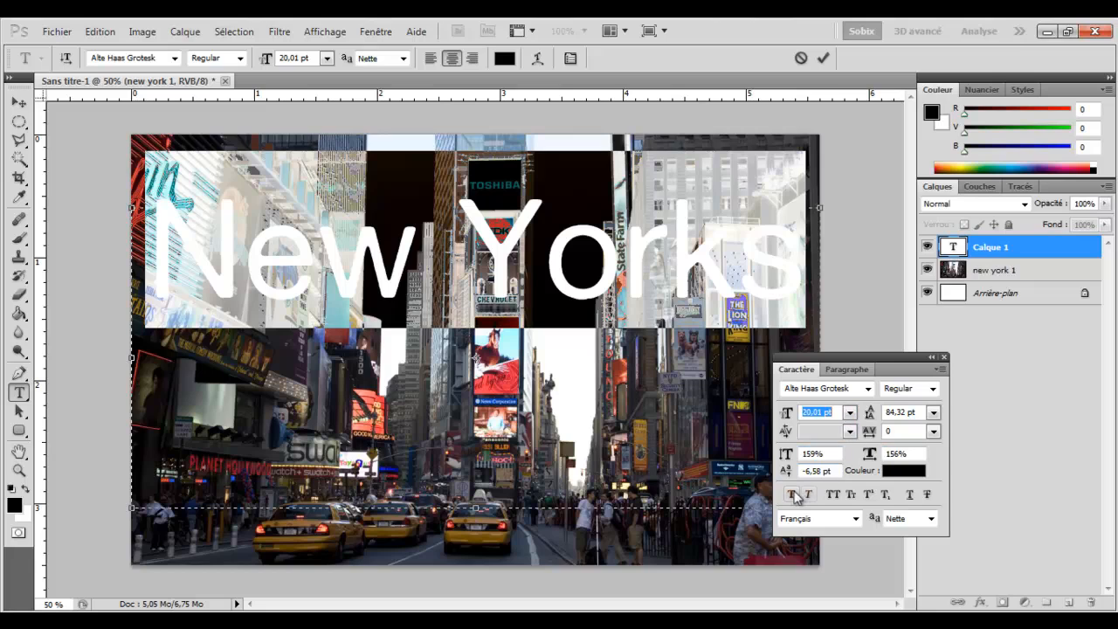
pyautogui.click(792, 495)
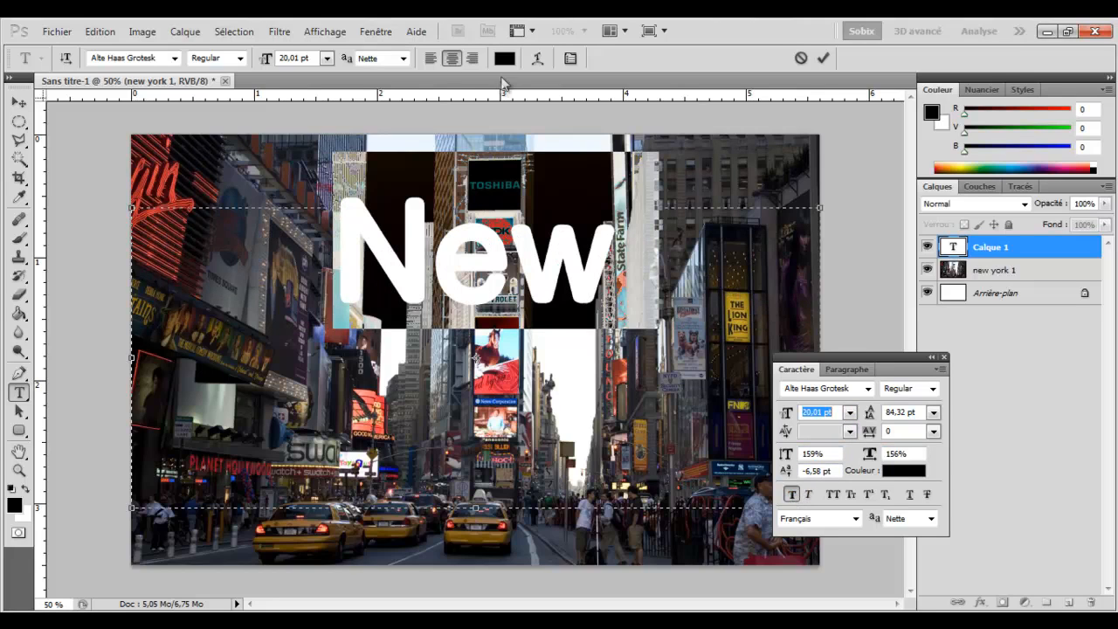
pyautogui.moveTo(789, 416); pyautogui.dragTo(790, 418)
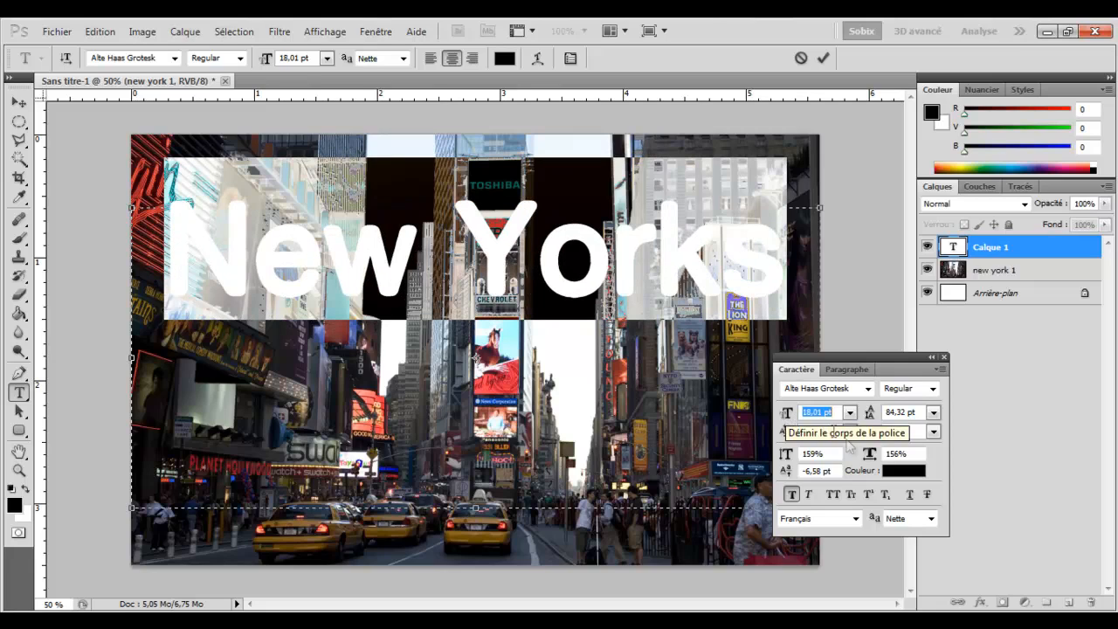
# Step: Turn the New Yorks text into all caps at 15.01 pt, commit it and close the character settings
pyautogui.click(836, 495)
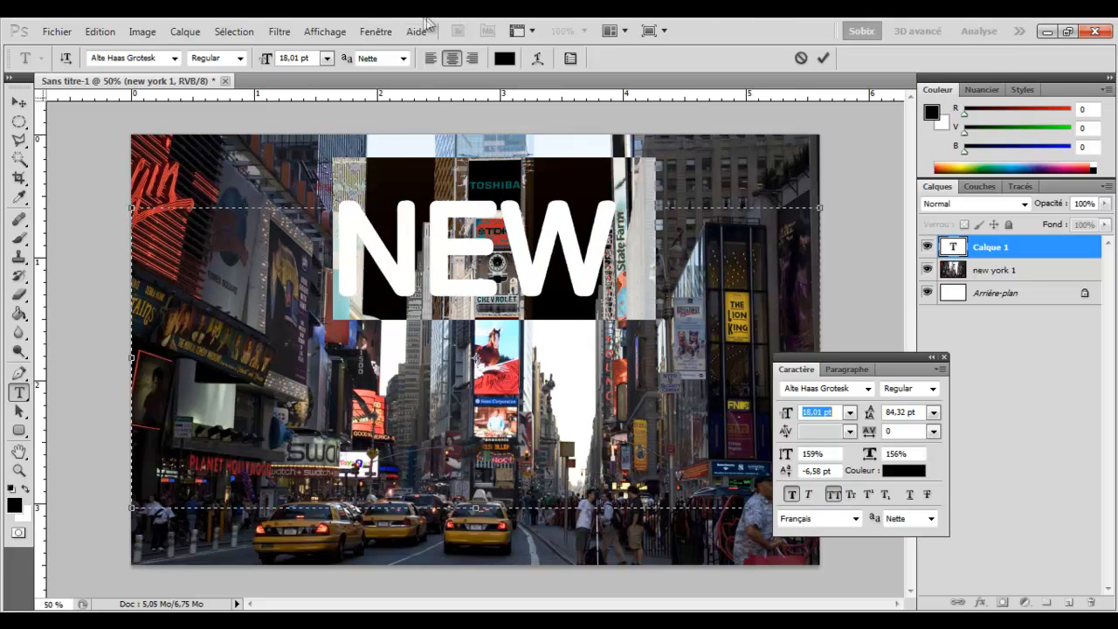
pyautogui.moveTo(265, 59); pyautogui.dragTo(263, 59)
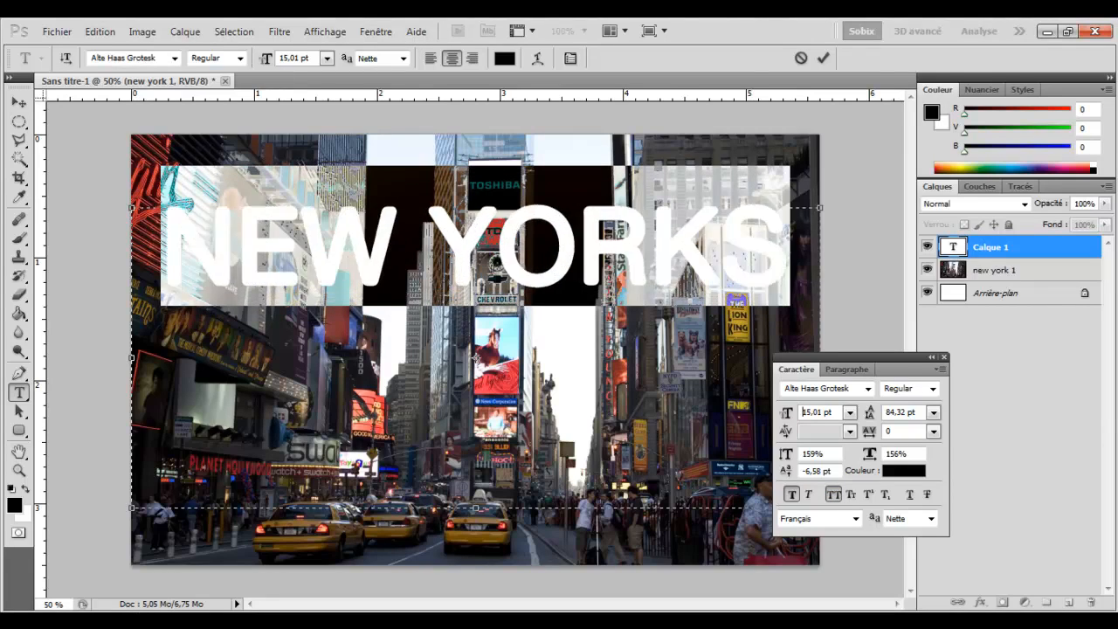
pyautogui.click(578, 255)
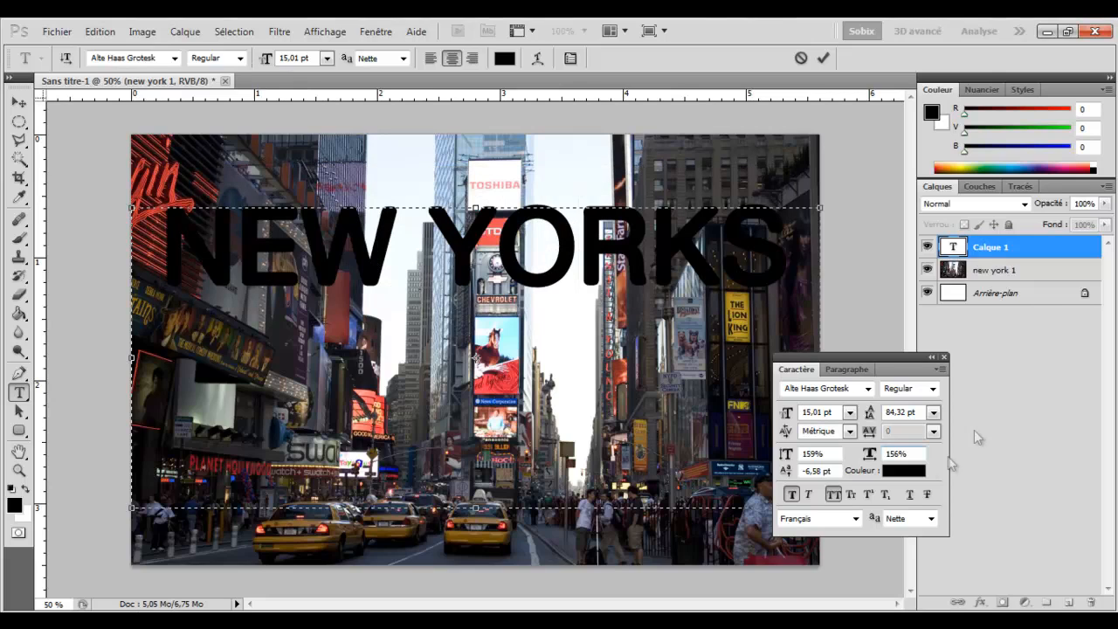
pyautogui.click(823, 59)
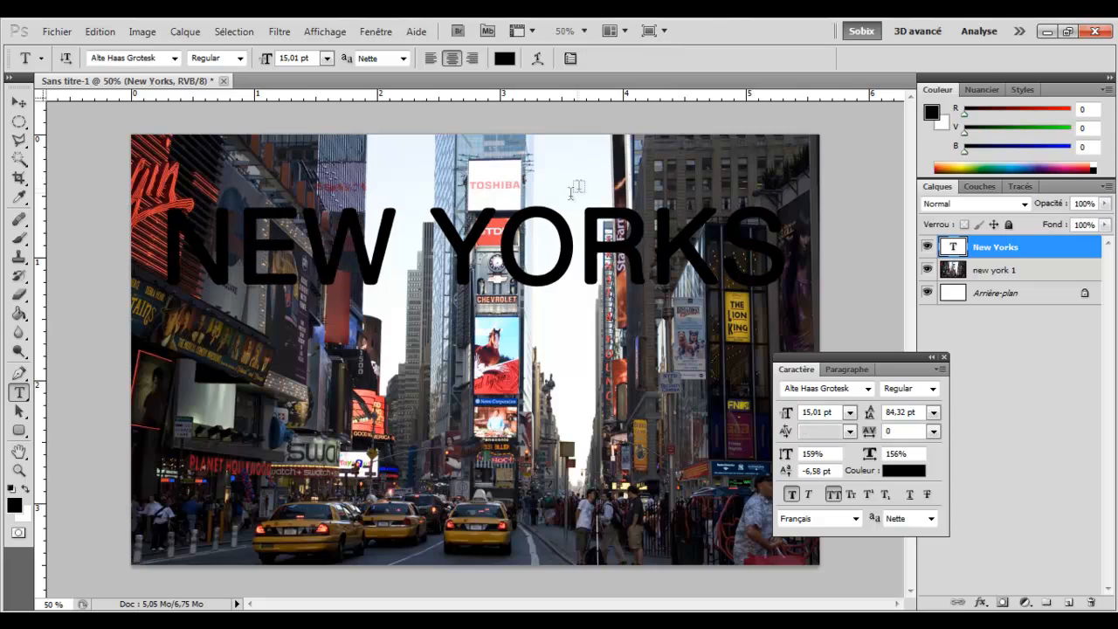
pyautogui.click(944, 357)
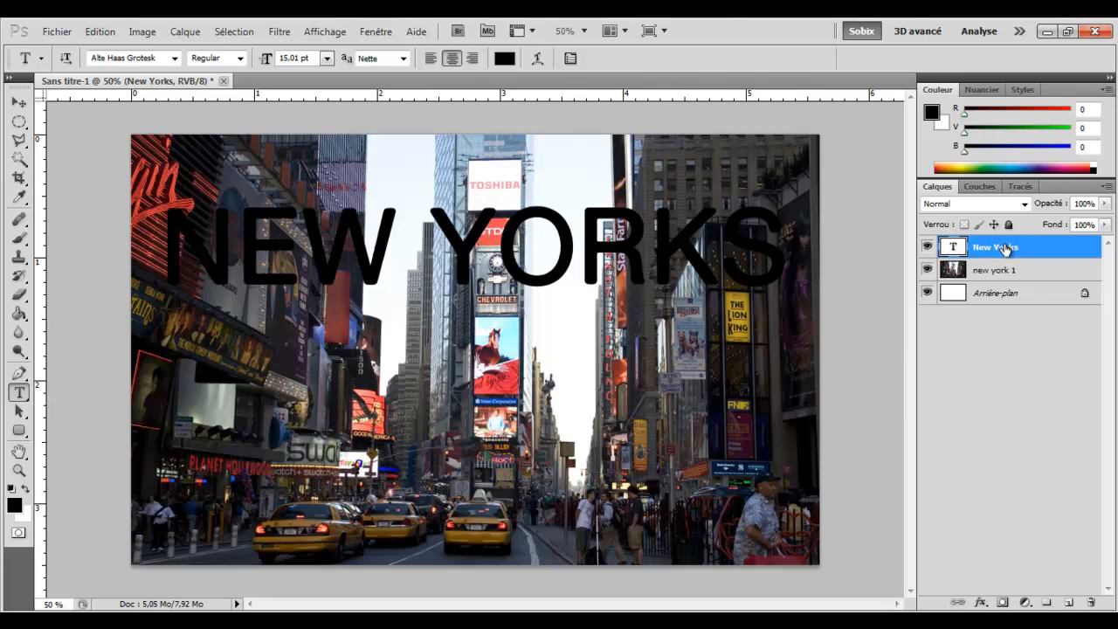
# Step: Move the NEW YORKS text straight down to the vertical middle of the photo
pyautogui.hotkey('ctrl', 't')
pyautogui.moveTo(626, 228); pyautogui.dragTo(623, 321)
pyautogui.press('t')
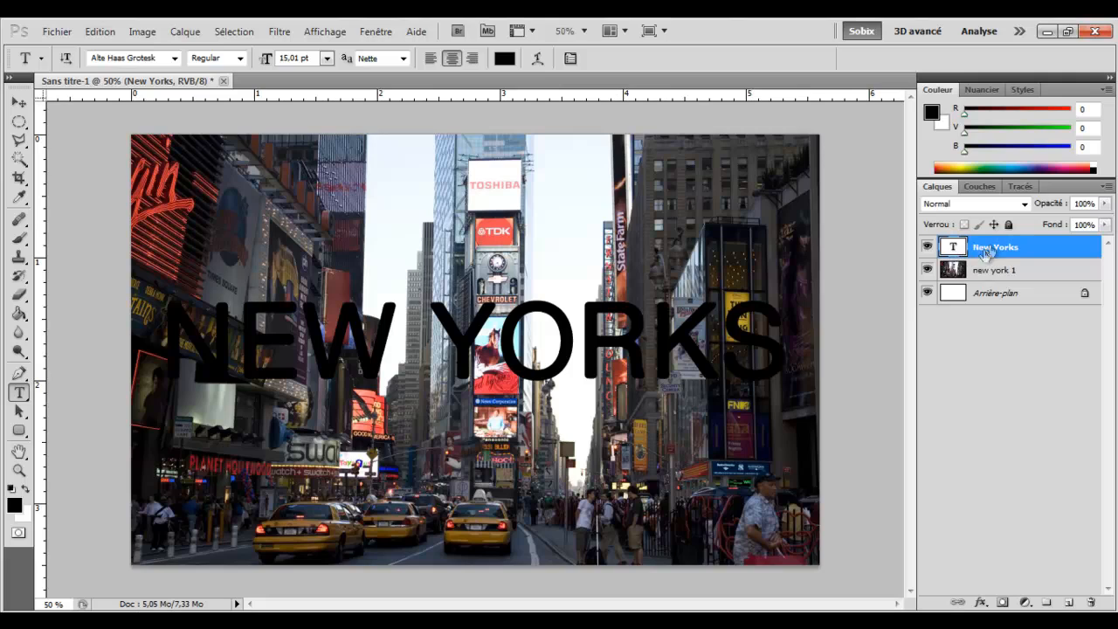
# Step: Rasterize the New Yorks text layer and load its letter shapes as a selection
pyautogui.rightClick(1010, 249)
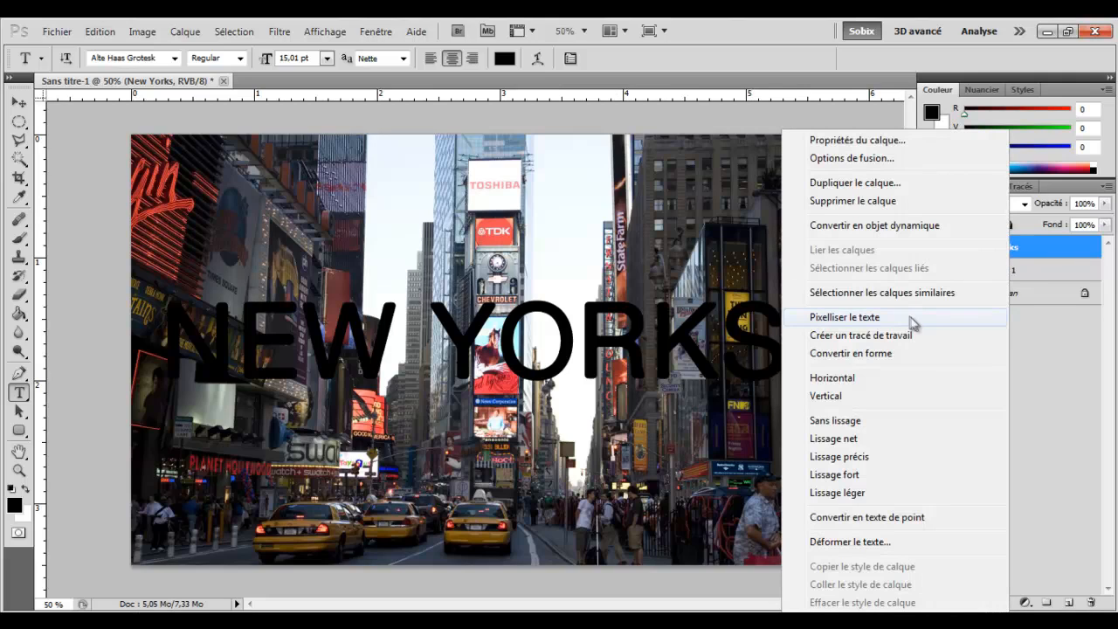
pyautogui.click(912, 320)
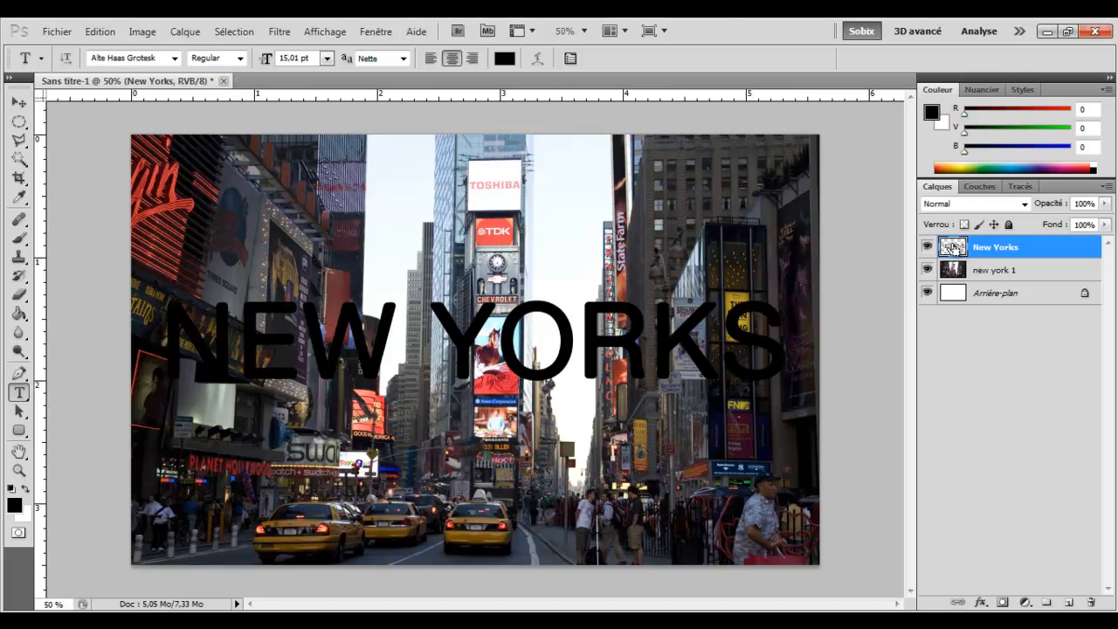
pyautogui.keyDown('ctrl'); pyautogui.click(953, 247); pyautogui.keyUp('ctrl')
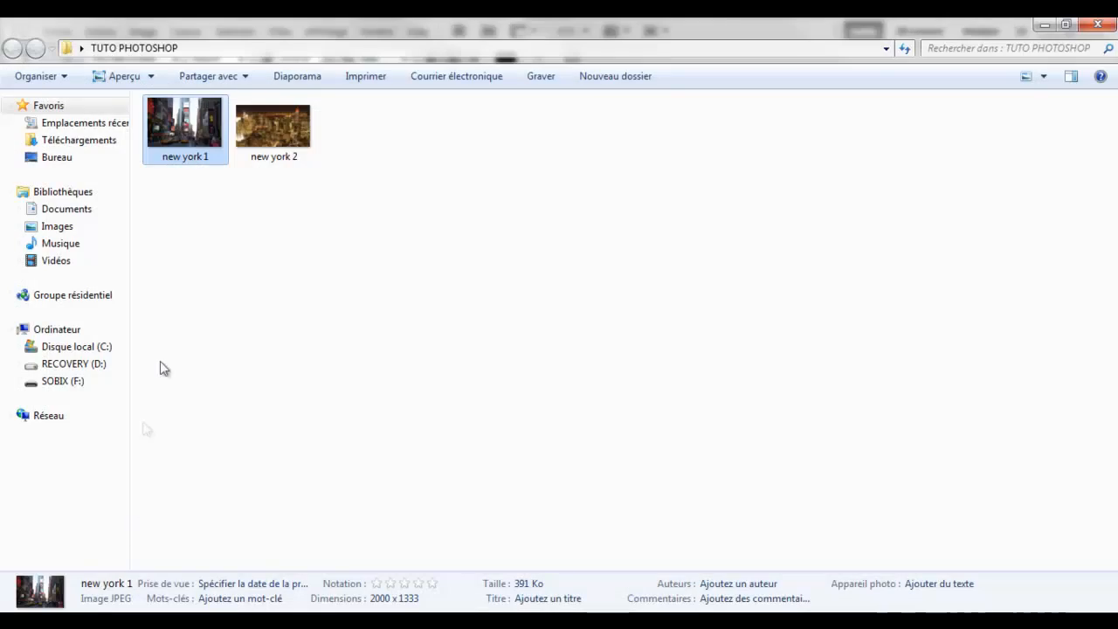
# Step: Place the new york 2 image directly beneath the New Yorks layer and rasterize it
pyautogui.moveTo(273, 127); pyautogui.dragTo(564, 331)
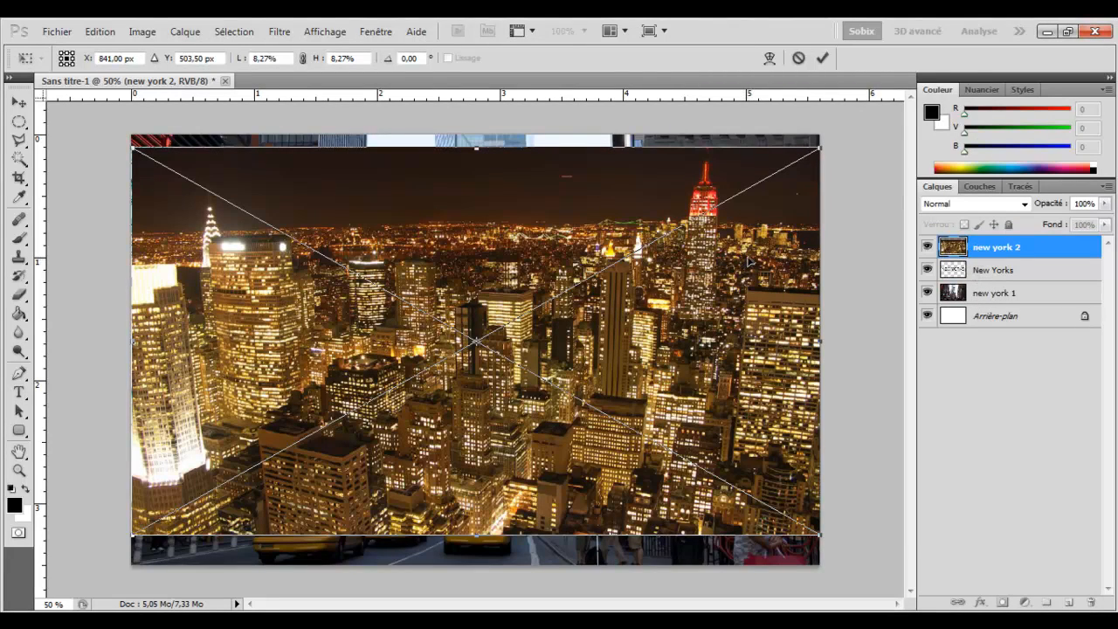
pyautogui.press('t')
pyautogui.moveTo(998, 252); pyautogui.dragTo(999, 281)
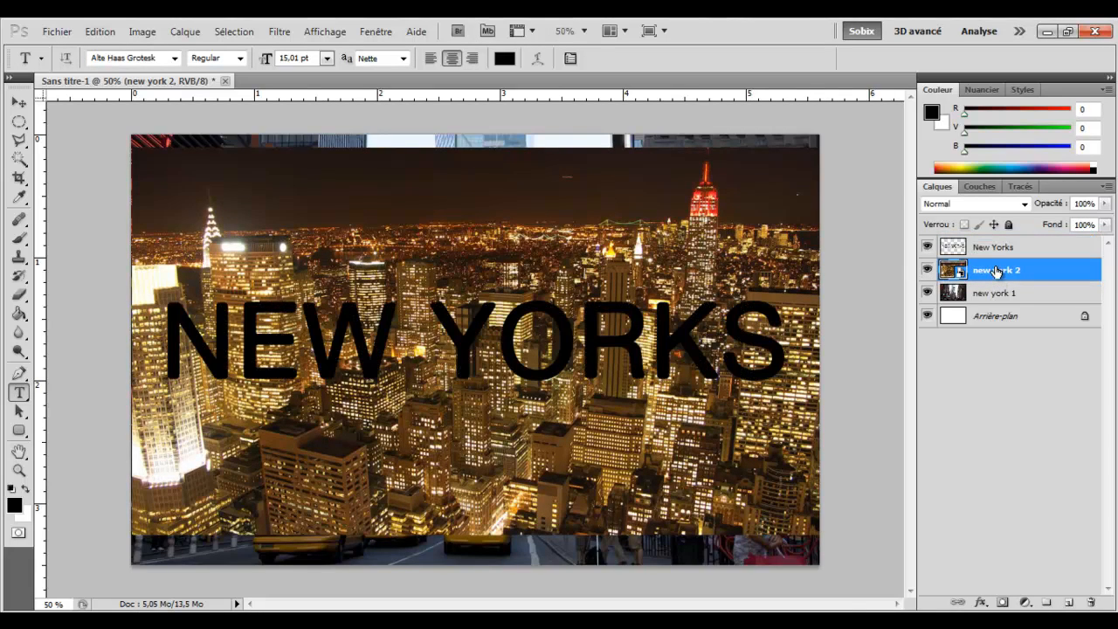
pyautogui.rightClick(999, 271)
pyautogui.click(893, 352)
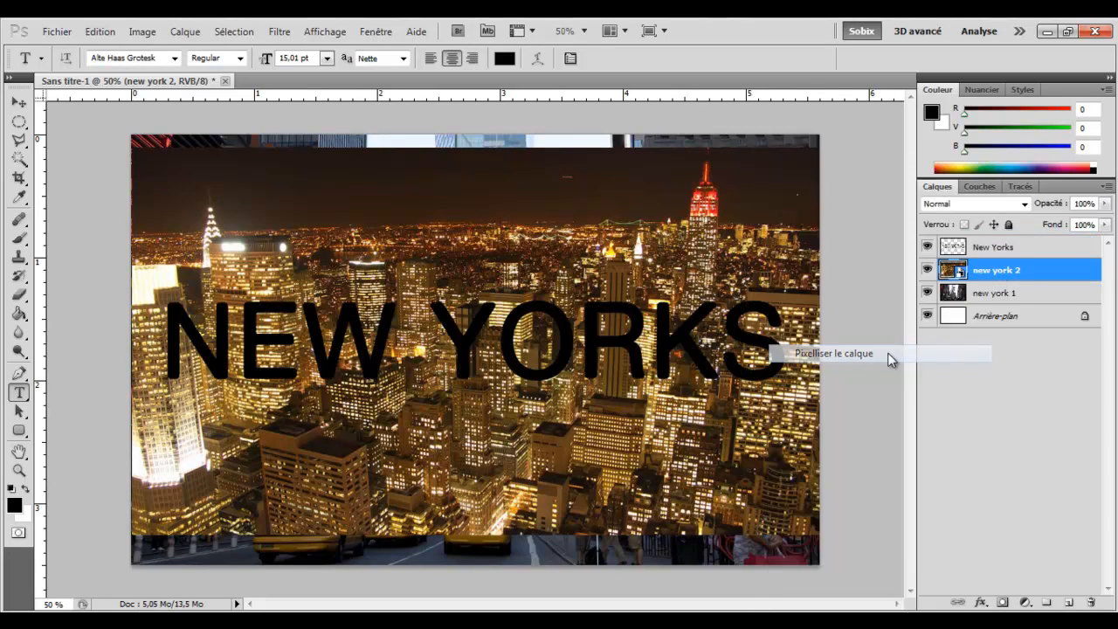
# Step: Load the New Yorks layer's letter shapes as a selection and invert it to cover everything outside the letters
pyautogui.click(955, 250)
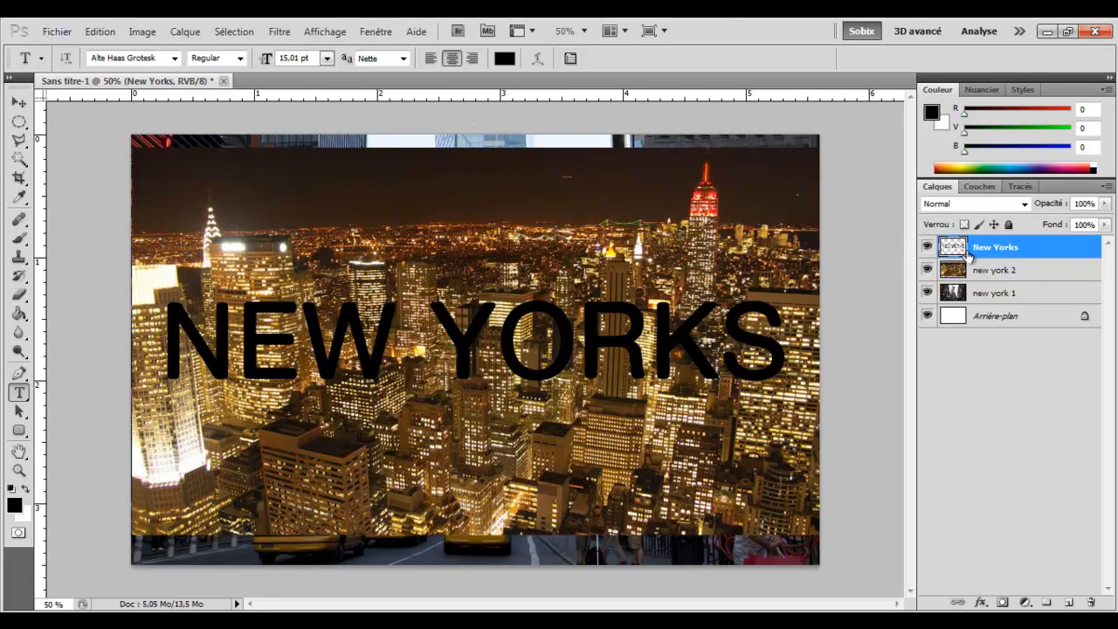
pyautogui.keyDown('ctrl'); pyautogui.click(958, 251); pyautogui.keyUp('ctrl')
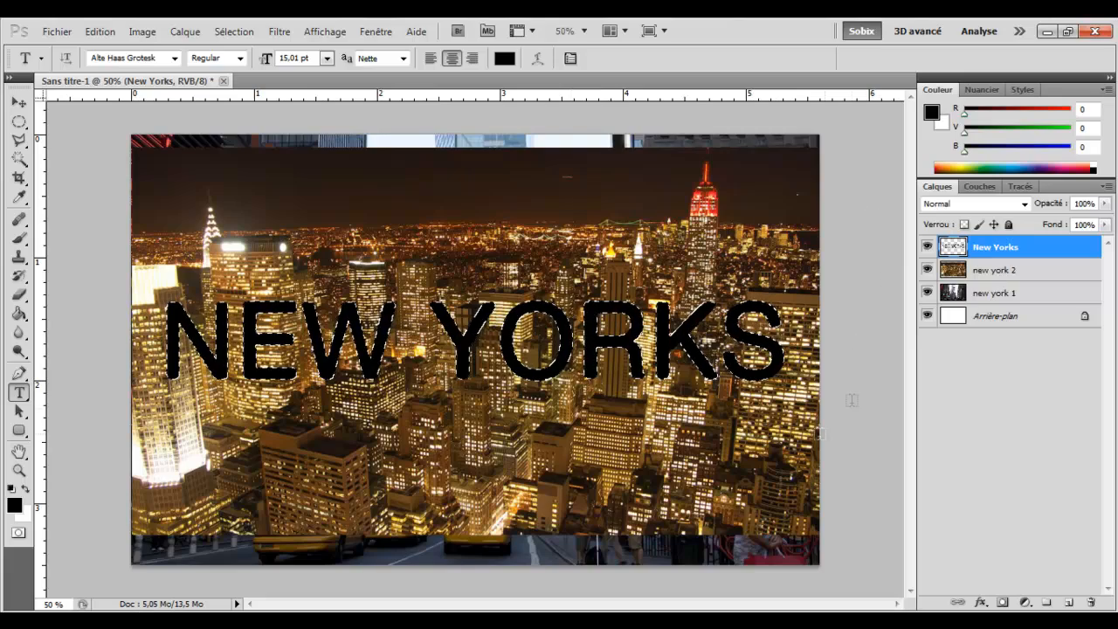
pyautogui.click(20, 124)
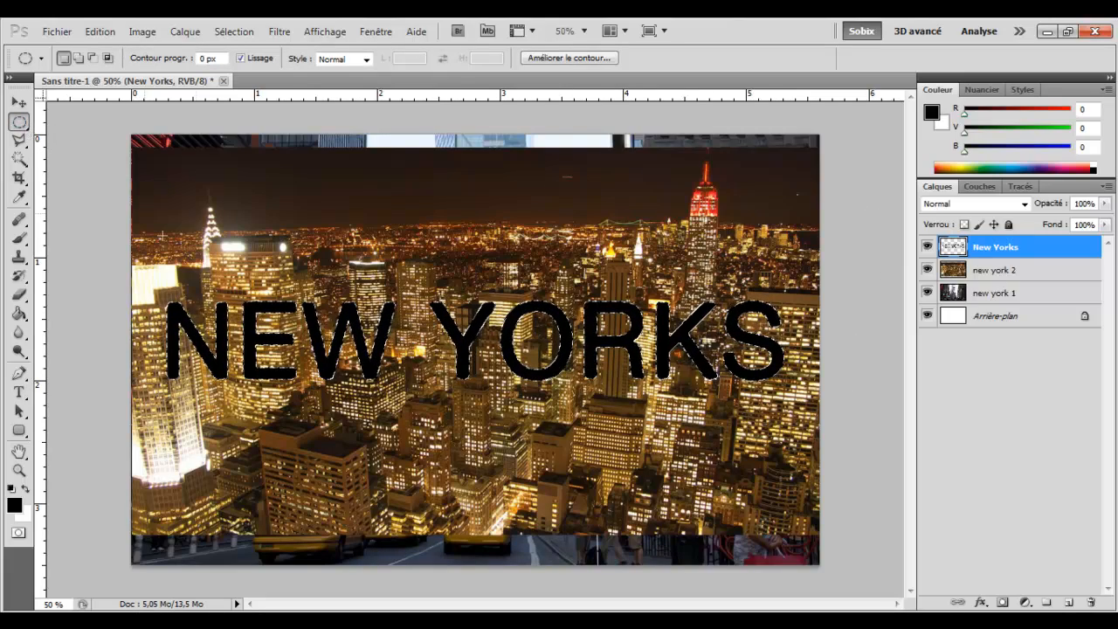
pyautogui.rightClick(251, 322)
pyautogui.click(276, 264)
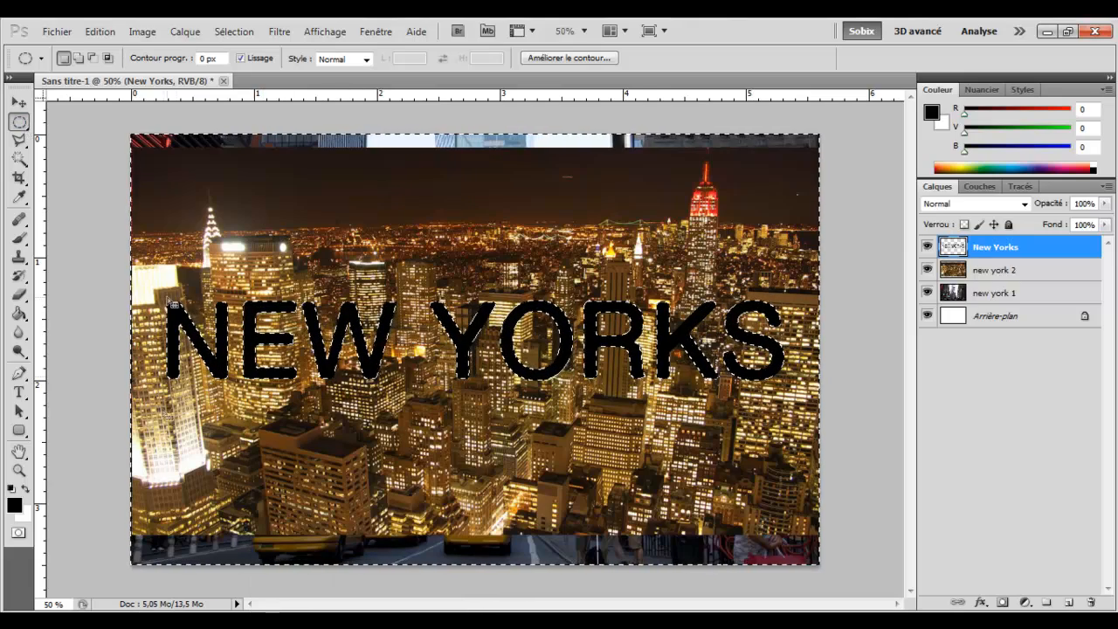
# Step: Clear the new york 2 skyline outside the letter shapes, deselect, and delete the black New Yorks layer
pyautogui.click(976, 271)
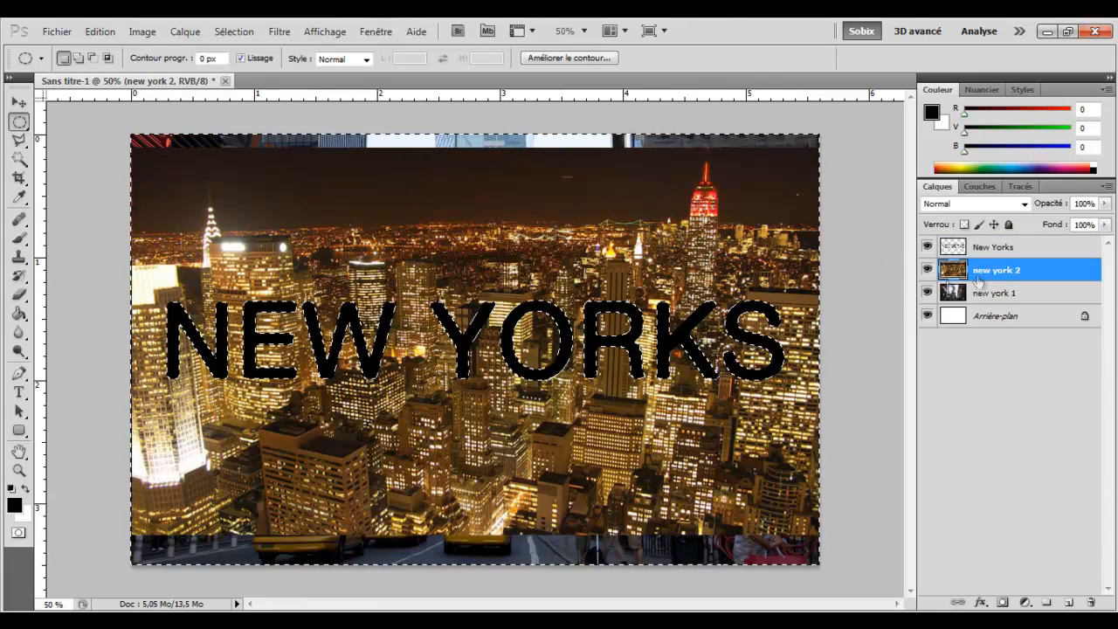
pyautogui.press('Delete')
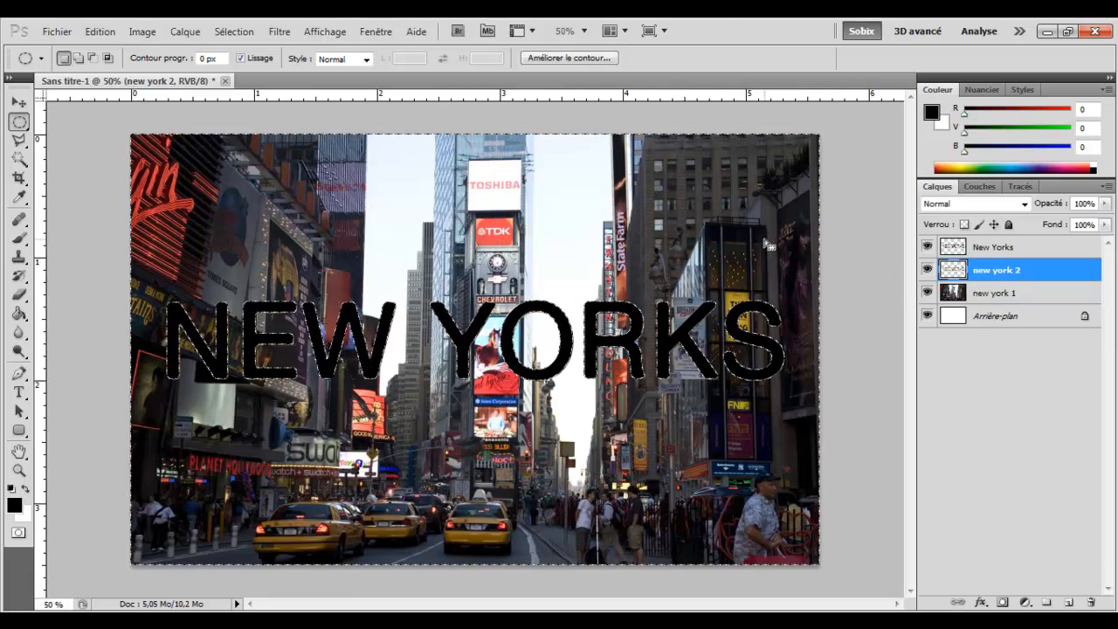
pyautogui.hotkey('ctrl', 'd')
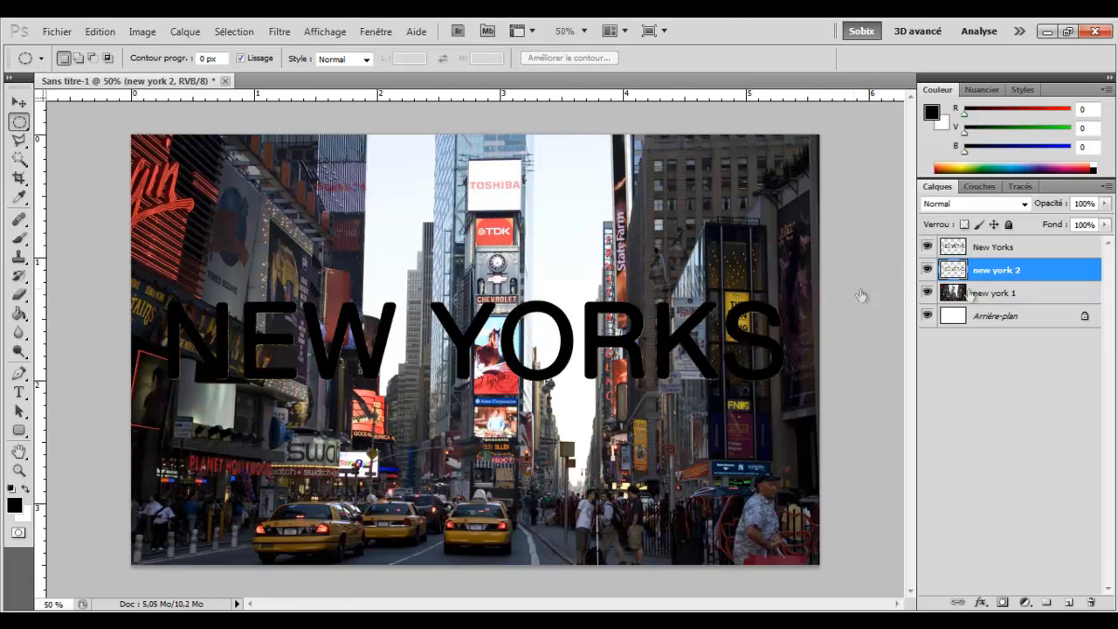
pyautogui.click(992, 253)
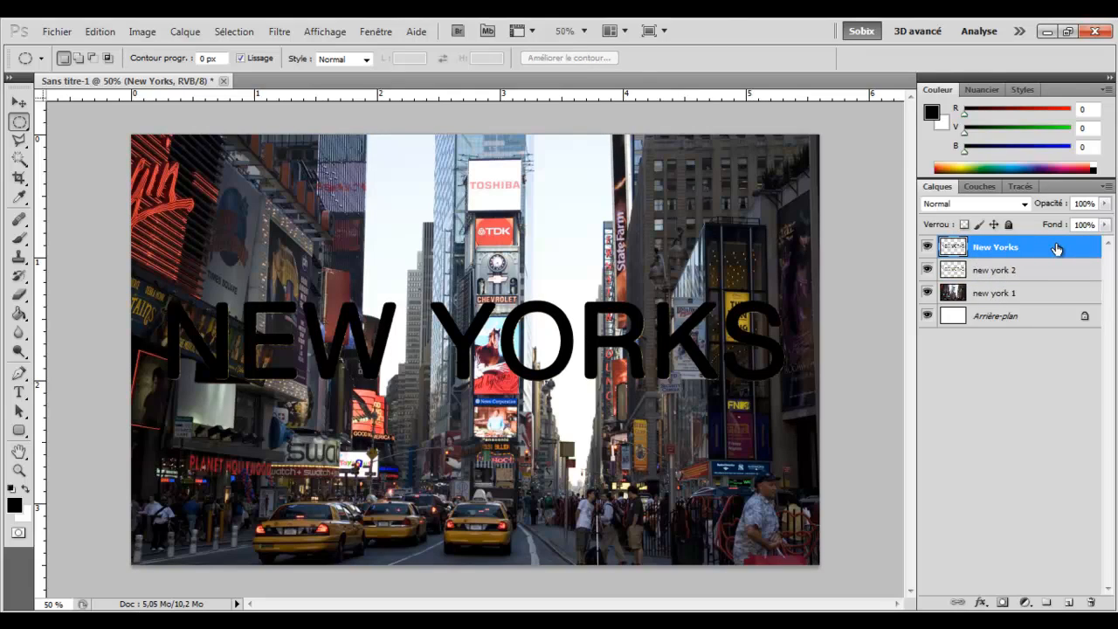
pyautogui.press('Delete')
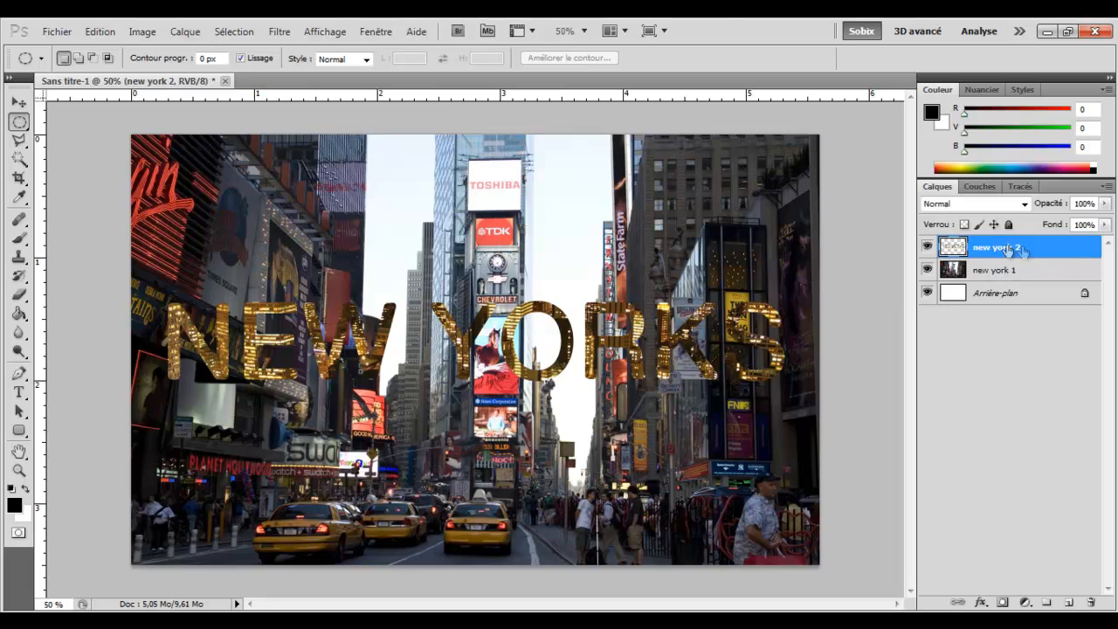
# Step: Add a white (ffffff) Contour stroke to the skyline-filled lettering on the new york 2 layer
pyautogui.doubleClick(1068, 252)
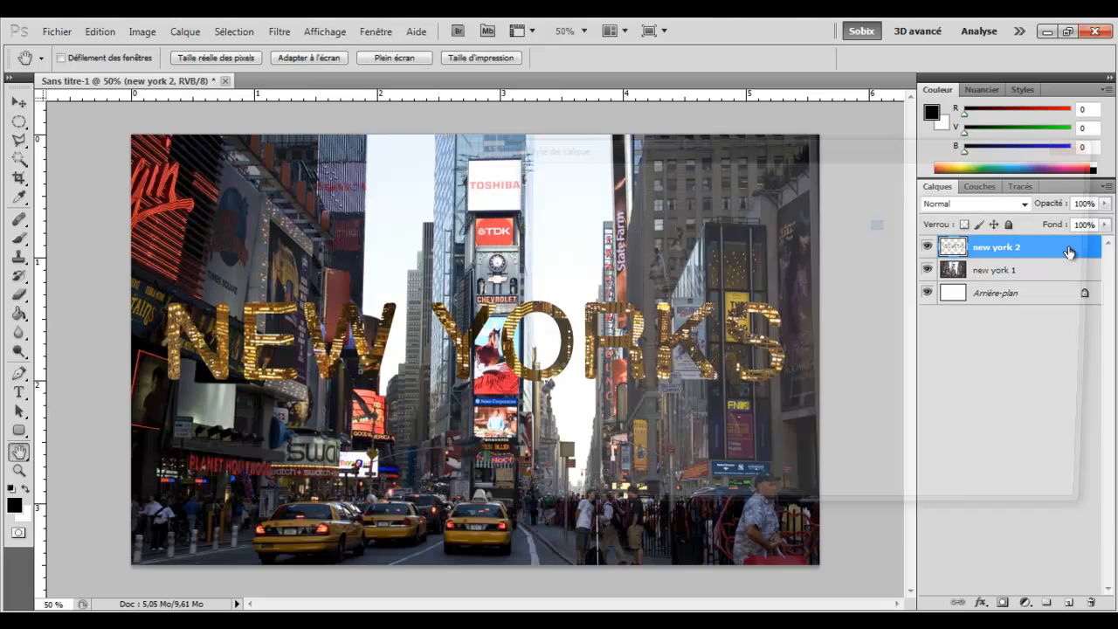
pyautogui.moveTo(726, 158); pyautogui.dragTo(689, 157)
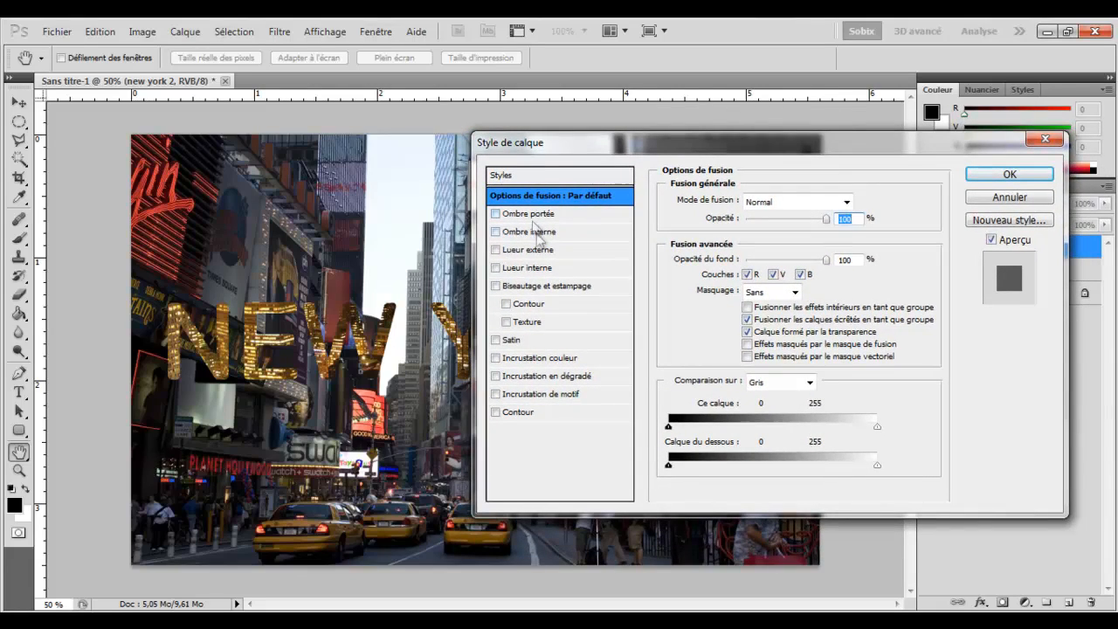
pyautogui.click(496, 412)
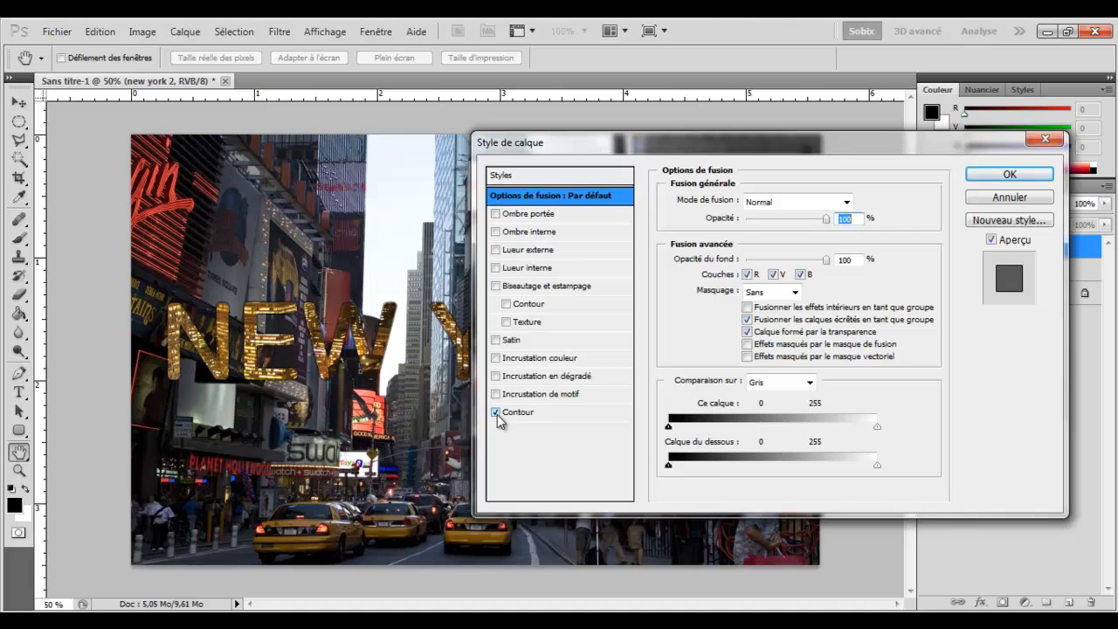
pyautogui.click(517, 413)
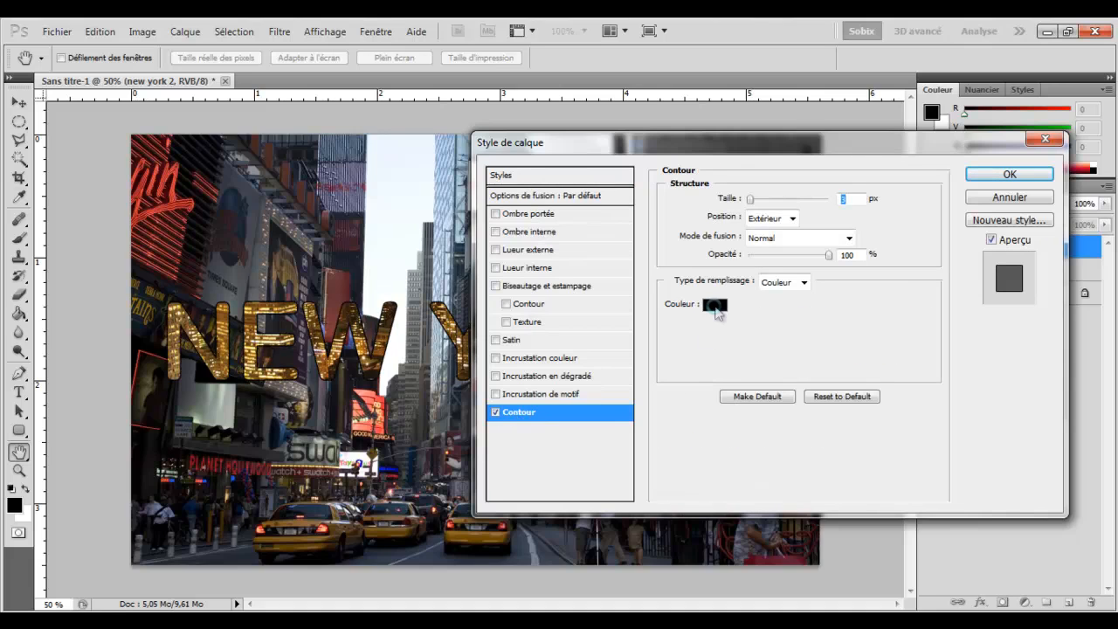
pyautogui.click(714, 304)
pyautogui.moveTo(374, 196); pyautogui.dragTo(322, 154)
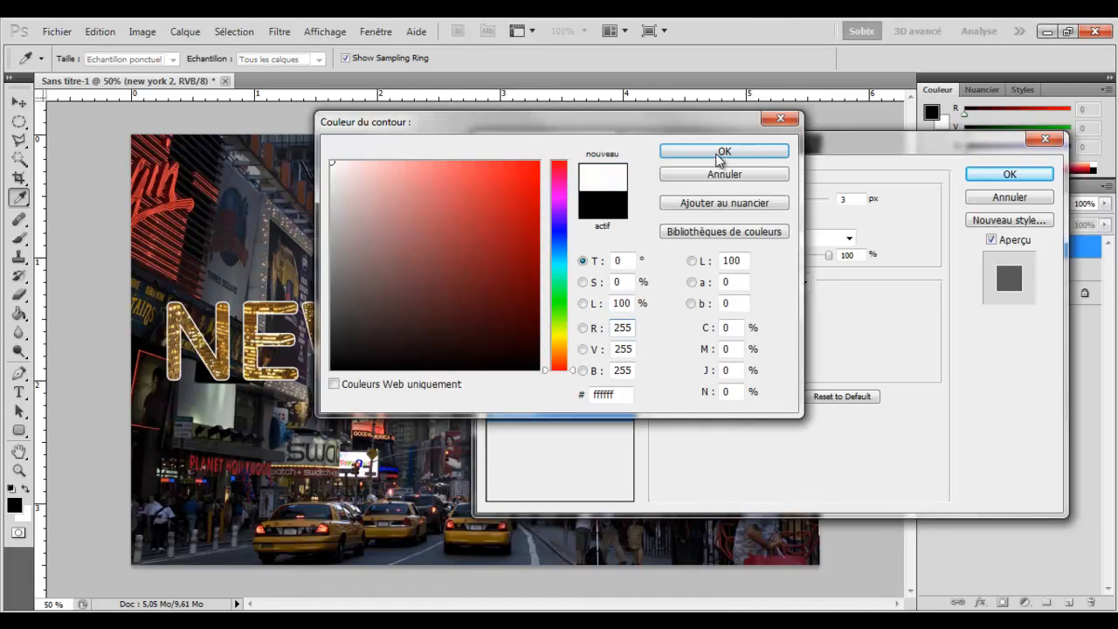
pyautogui.click(721, 151)
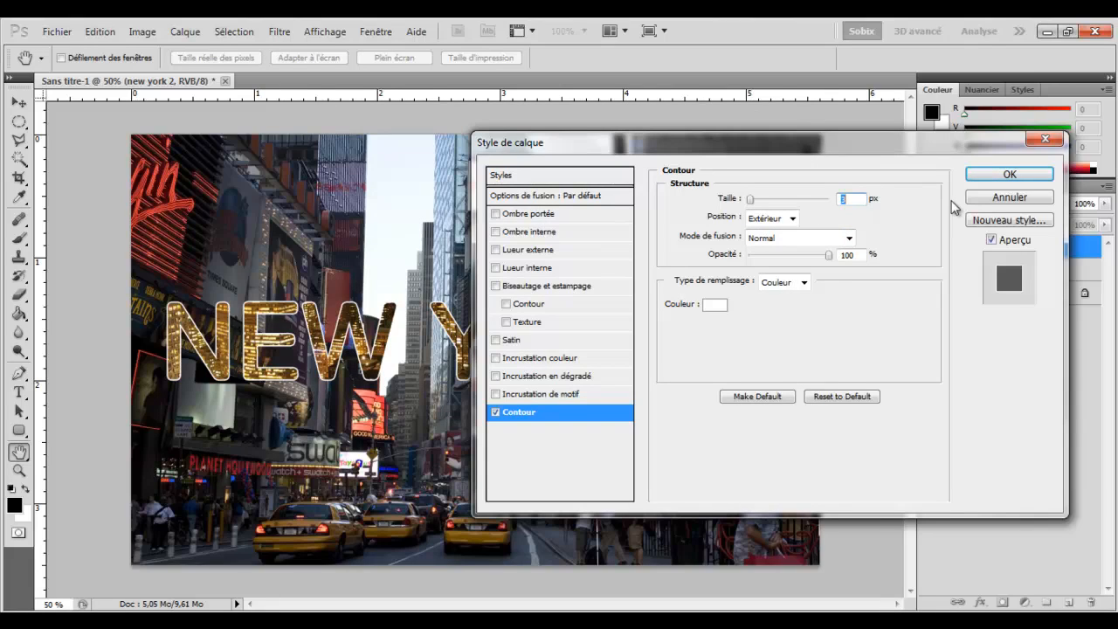
pyautogui.moveTo(828, 255)
pyautogui.mouseDown()
pyautogui.moveTo(809, 260)
pyautogui.moveTo(834, 260)
pyautogui.mouseUp()
# Step: Add a white outer glow in Normal mode with a size of 27 px to the lettering and apply the layer style
pyautogui.click(537, 252)
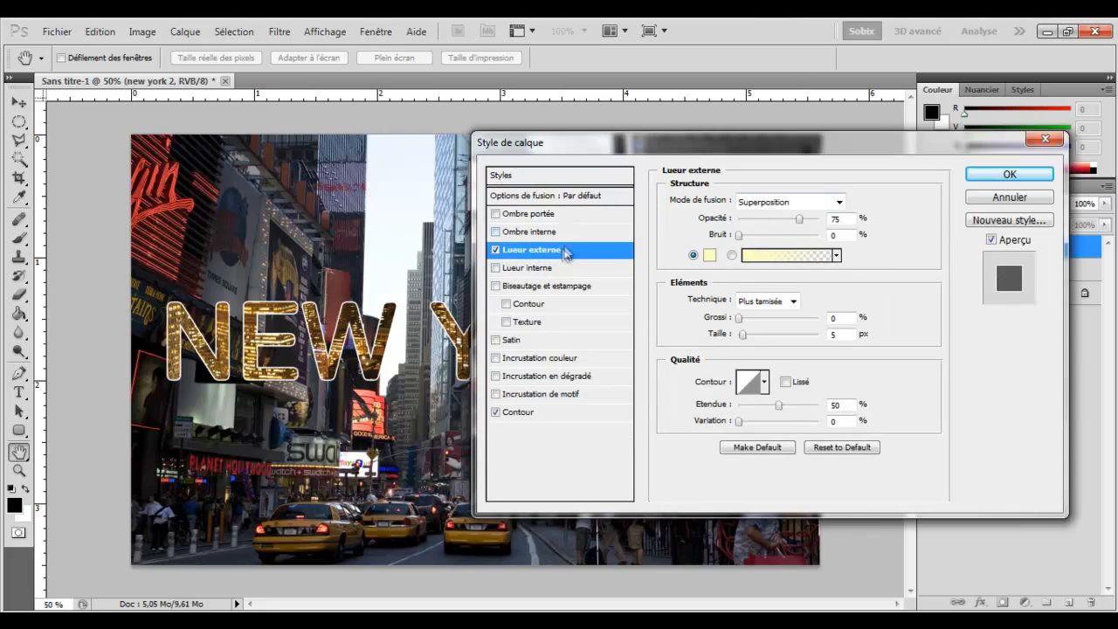
pyautogui.click(783, 203)
pyautogui.click(782, 224)
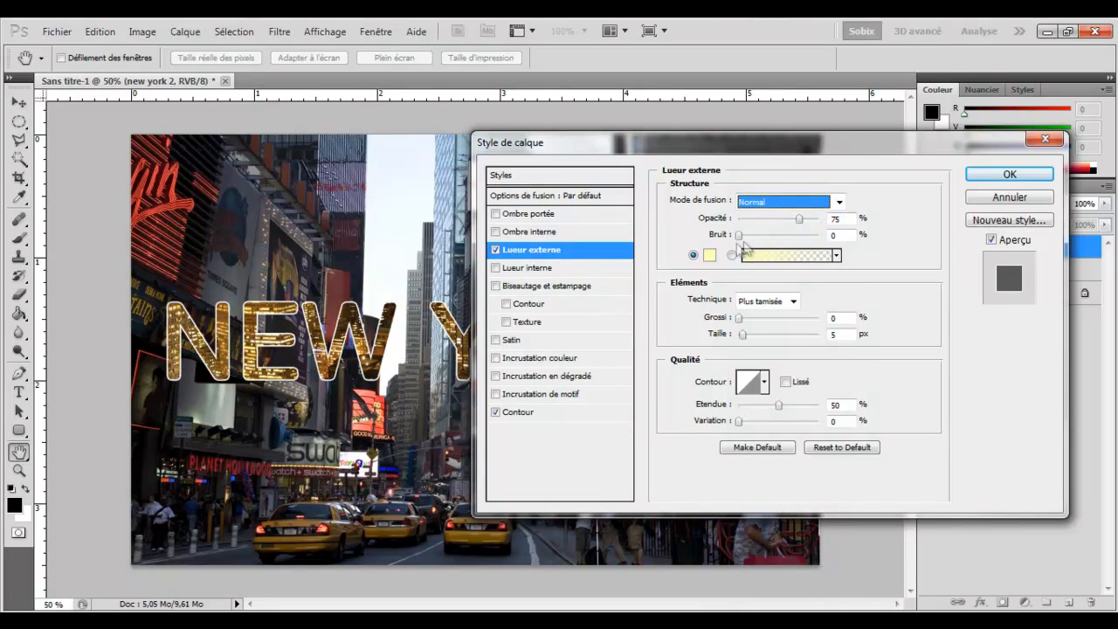
pyautogui.click(709, 255)
pyautogui.moveTo(349, 173); pyautogui.dragTo(308, 120)
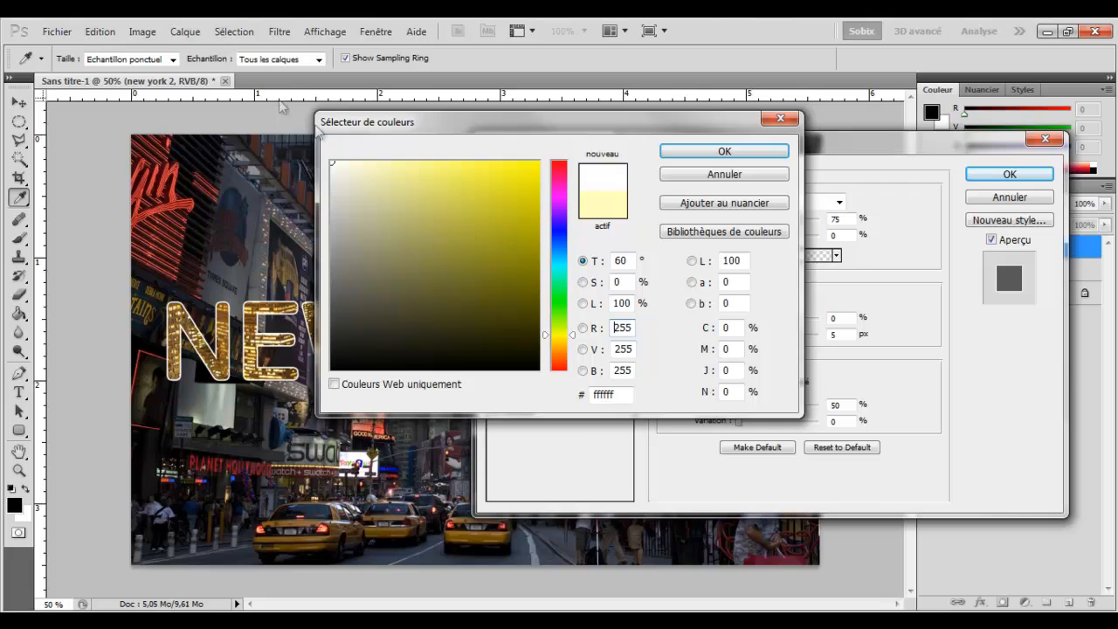
pyautogui.click(759, 153)
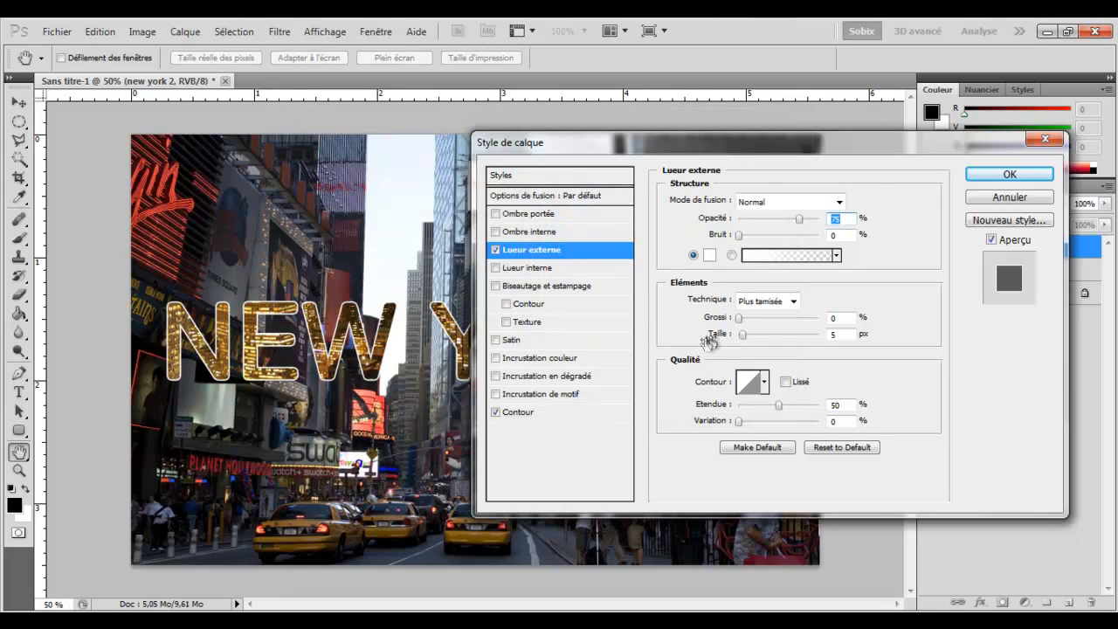
pyautogui.moveTo(743, 339); pyautogui.dragTo(753, 341)
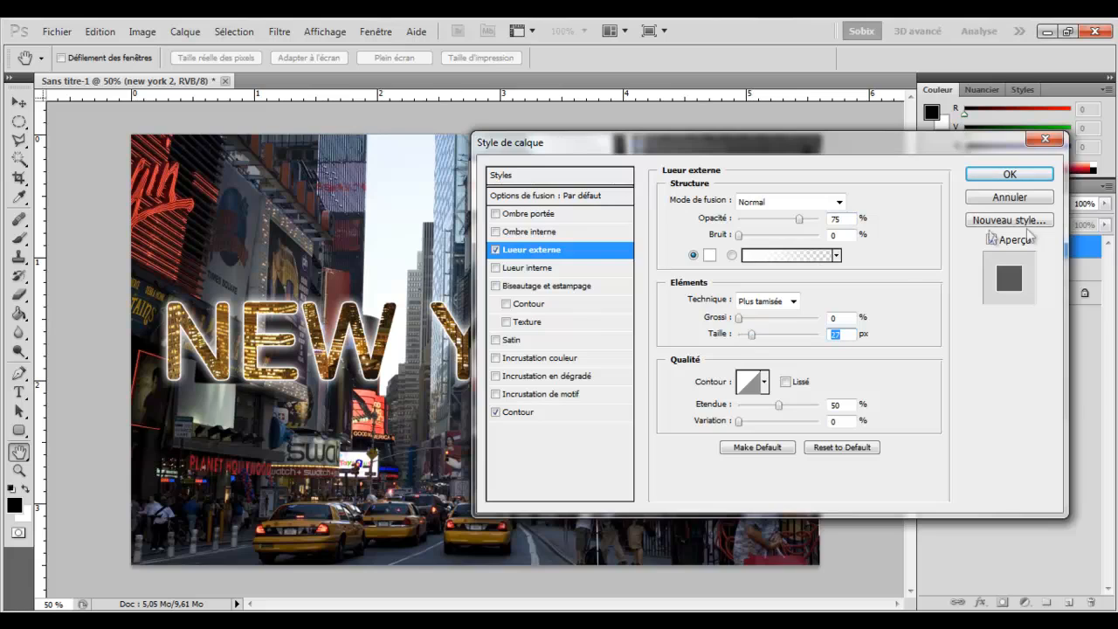
pyautogui.click(1010, 176)
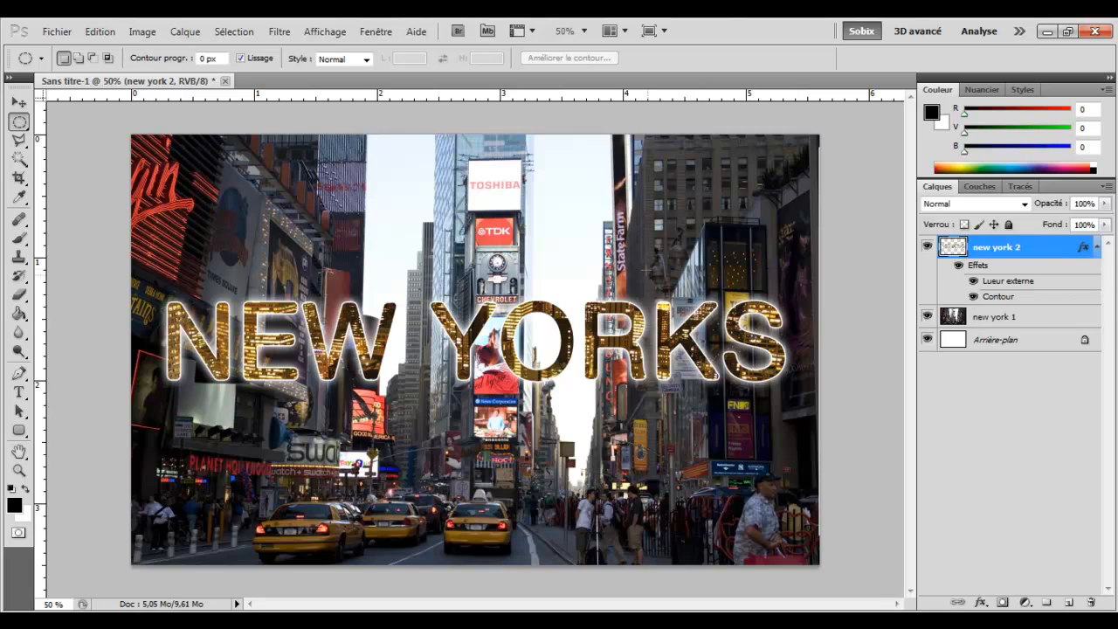
# Step: Add a Brightness/Contrast adjustment directly above the new york 1 layer with brightness -75 and contrast 62
pyautogui.click(964, 320)
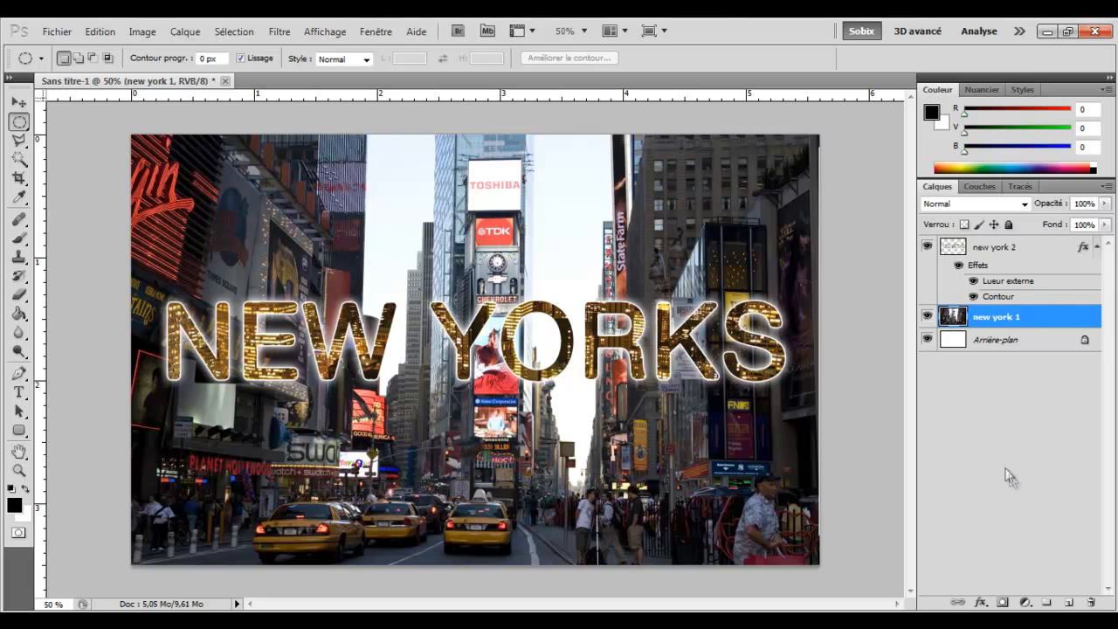
pyautogui.click(1023, 602)
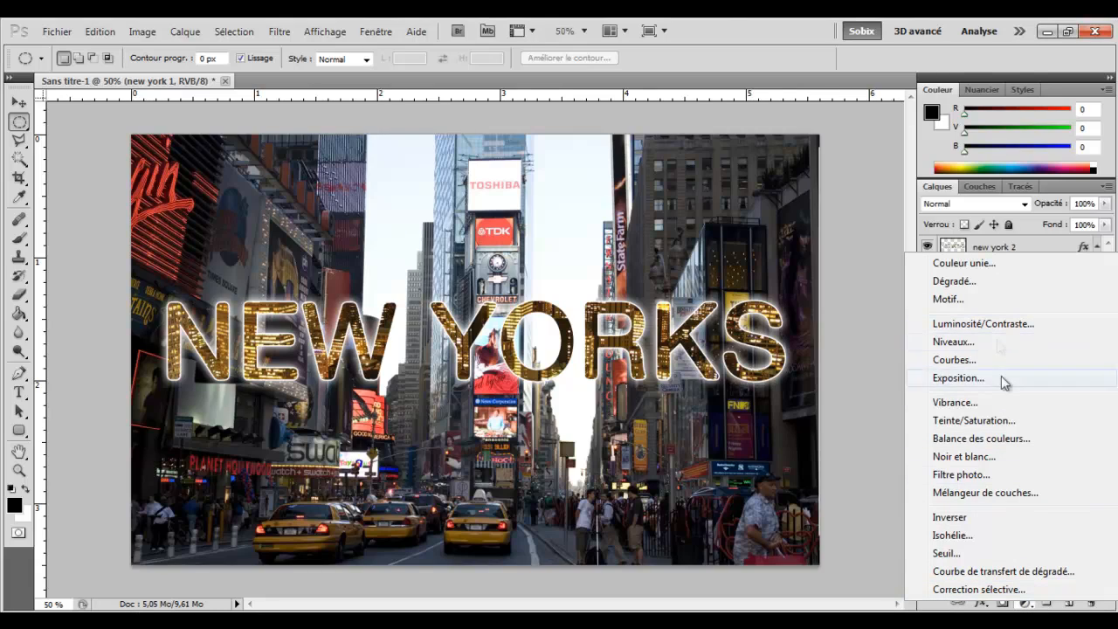
pyautogui.click(1023, 601)
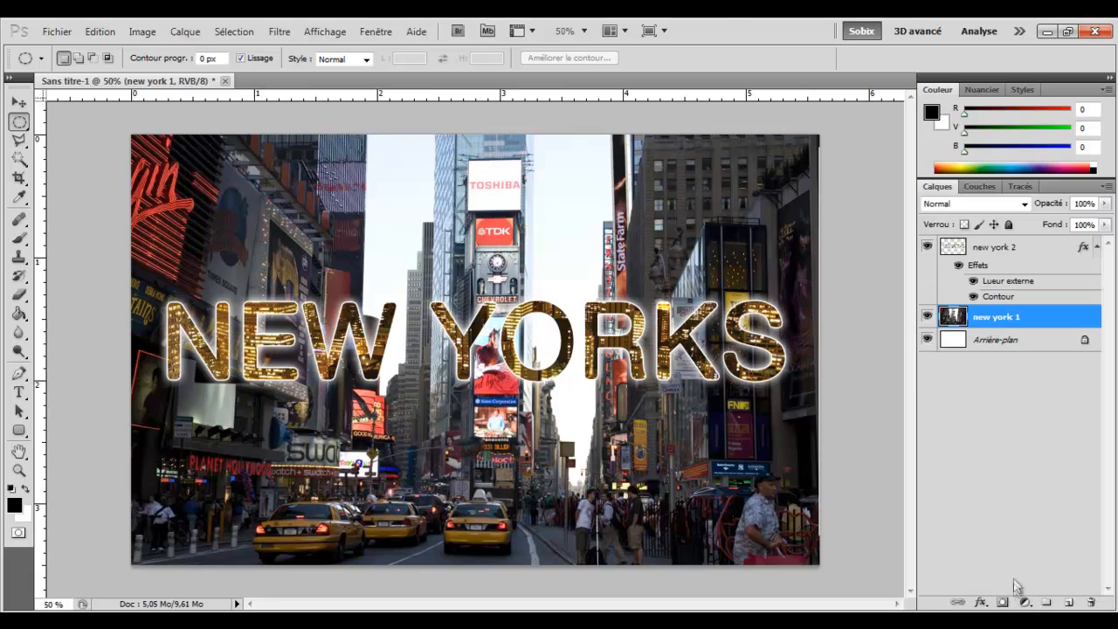
pyautogui.click(1026, 602)
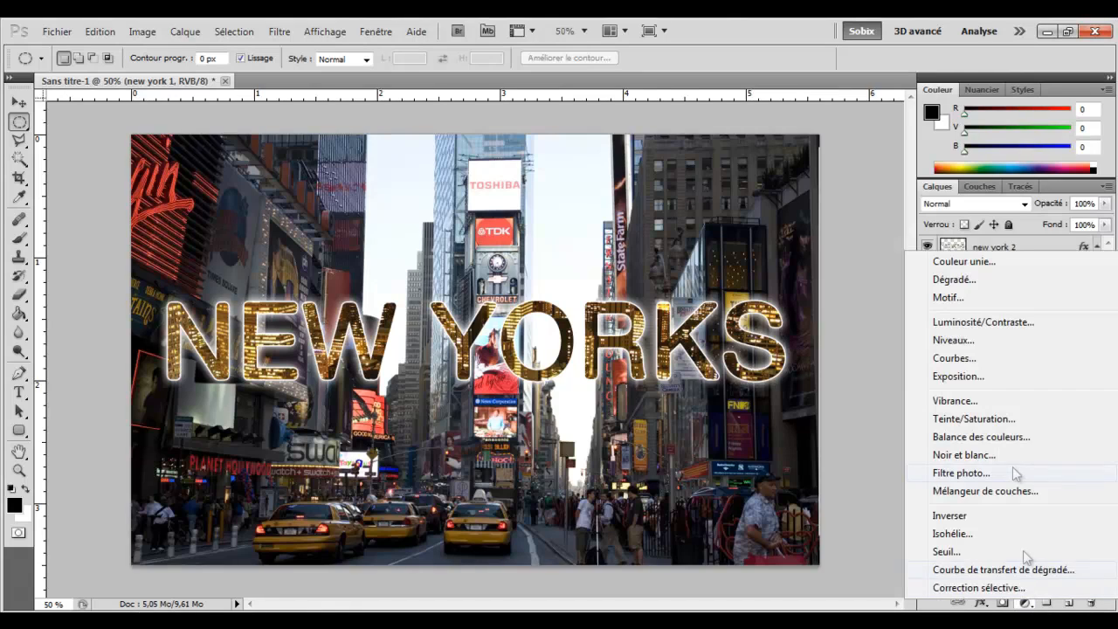
pyautogui.click(988, 318)
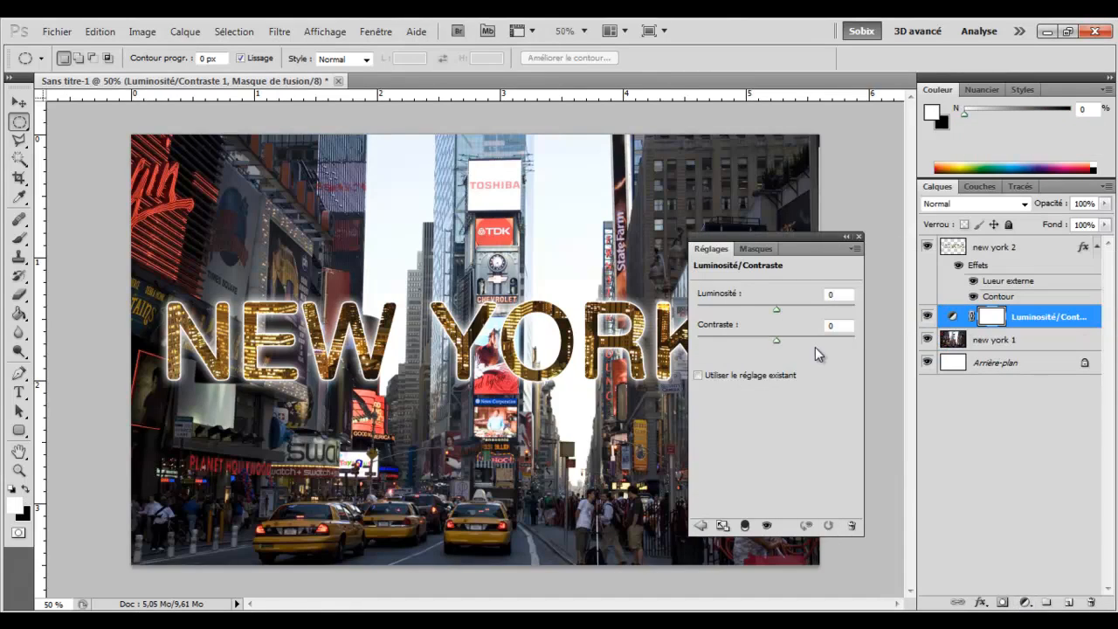
pyautogui.moveTo(777, 344); pyautogui.dragTo(747, 307)
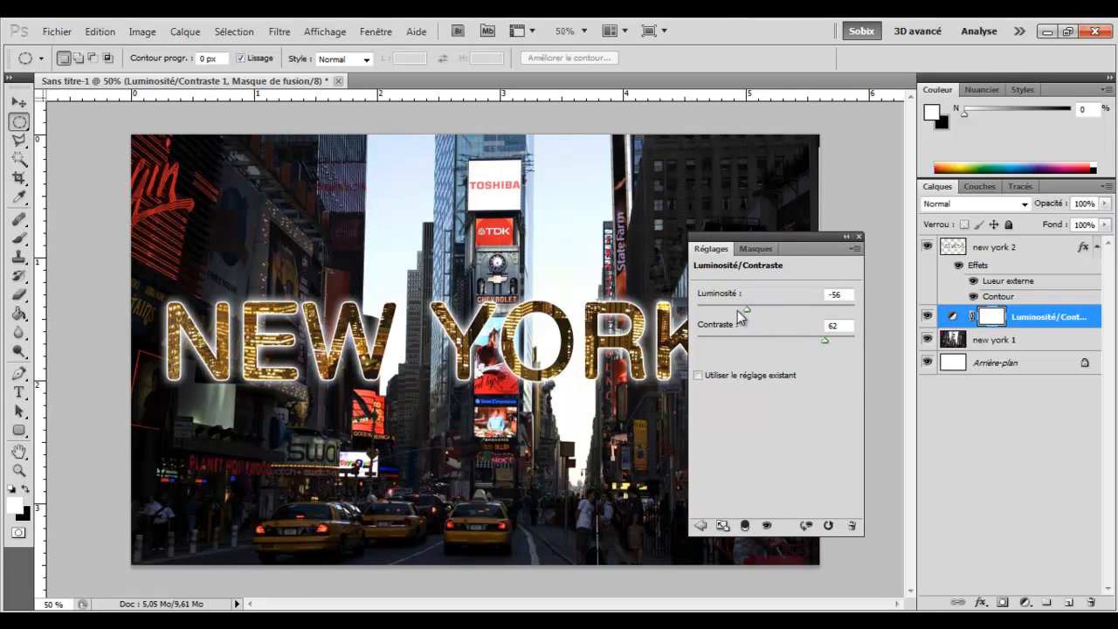
pyautogui.moveTo(744, 305); pyautogui.dragTo(738, 308)
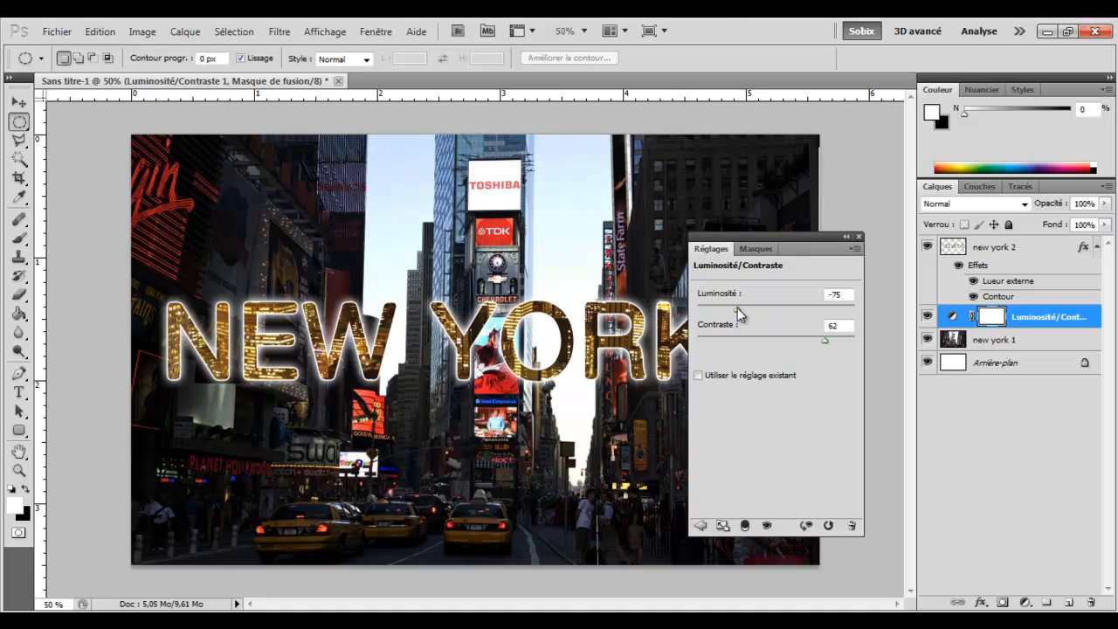
pyautogui.click(859, 237)
pyautogui.click(1015, 398)
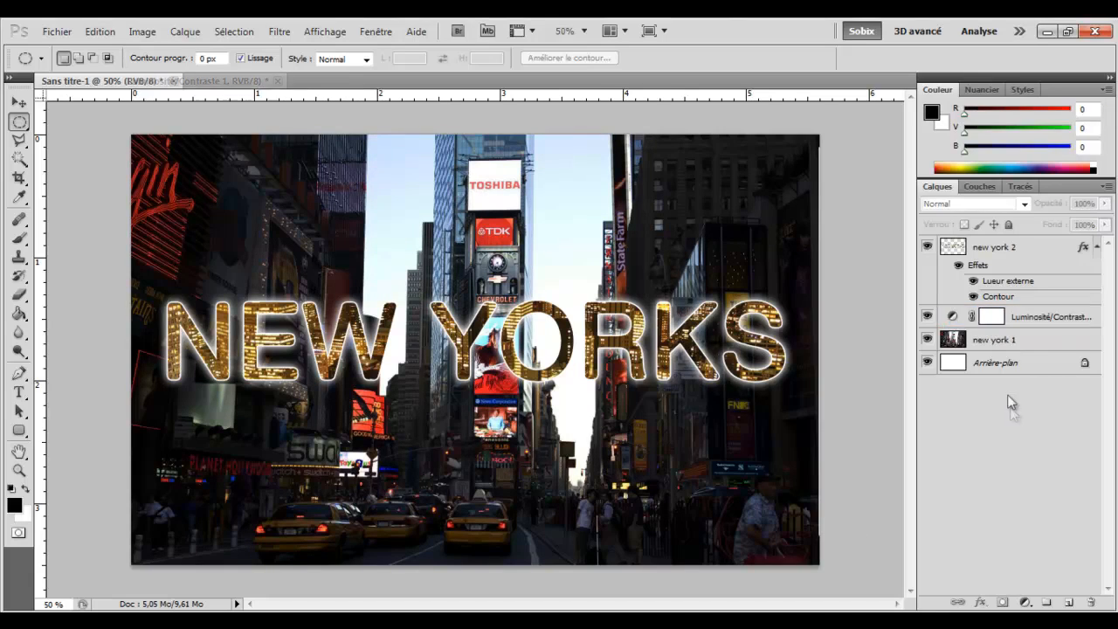
# Step: Move the Brightness/Contrast adjustment above the new york 2 layer, then return it to just above new york 1
pyautogui.click(1001, 324)
pyautogui.click(1006, 340)
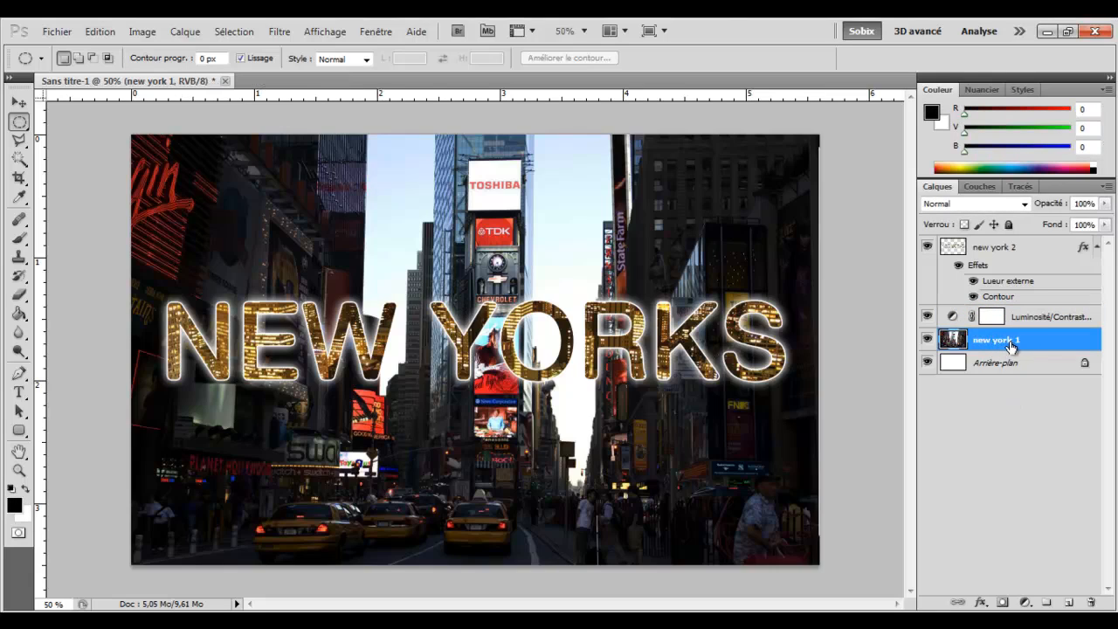
pyautogui.moveTo(1013, 321); pyautogui.dragTo(1022, 245)
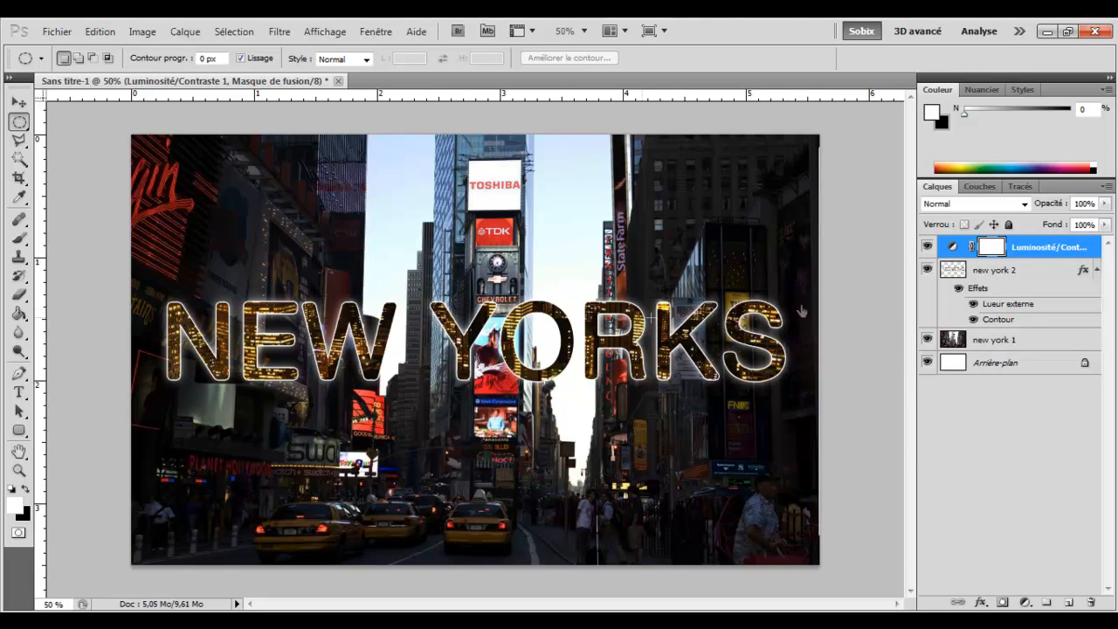
pyautogui.moveTo(1031, 249); pyautogui.dragTo(1022, 326)
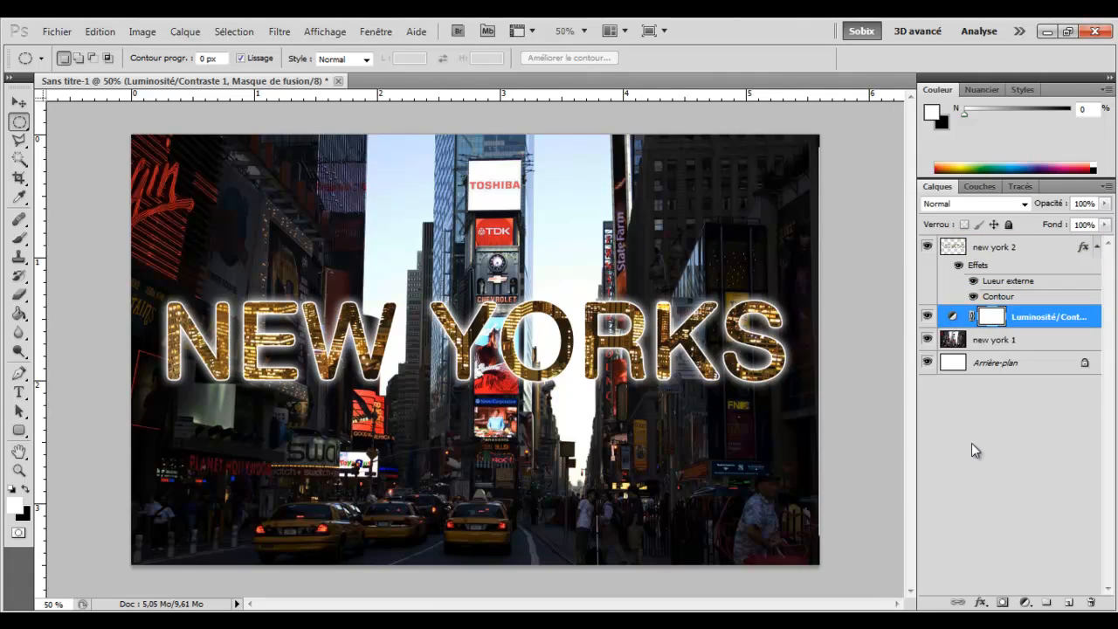
# Step: Apply a Gaussian Blur with a radius of 1.9 pixels to the Times Square photo on the new york 1 layer
pyautogui.click(998, 343)
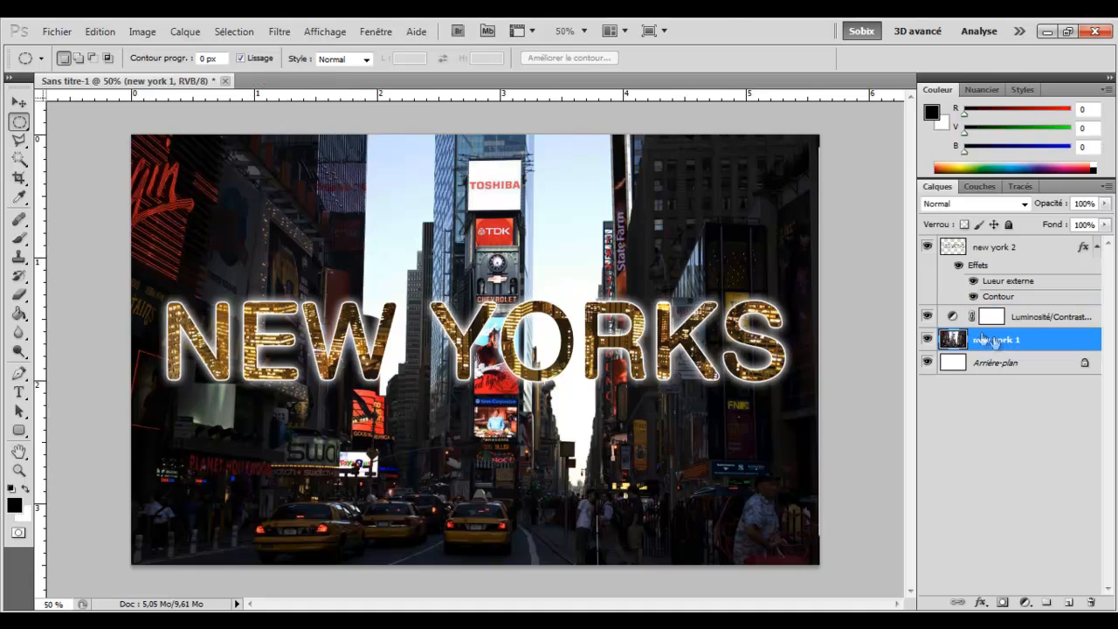
pyautogui.click(278, 33)
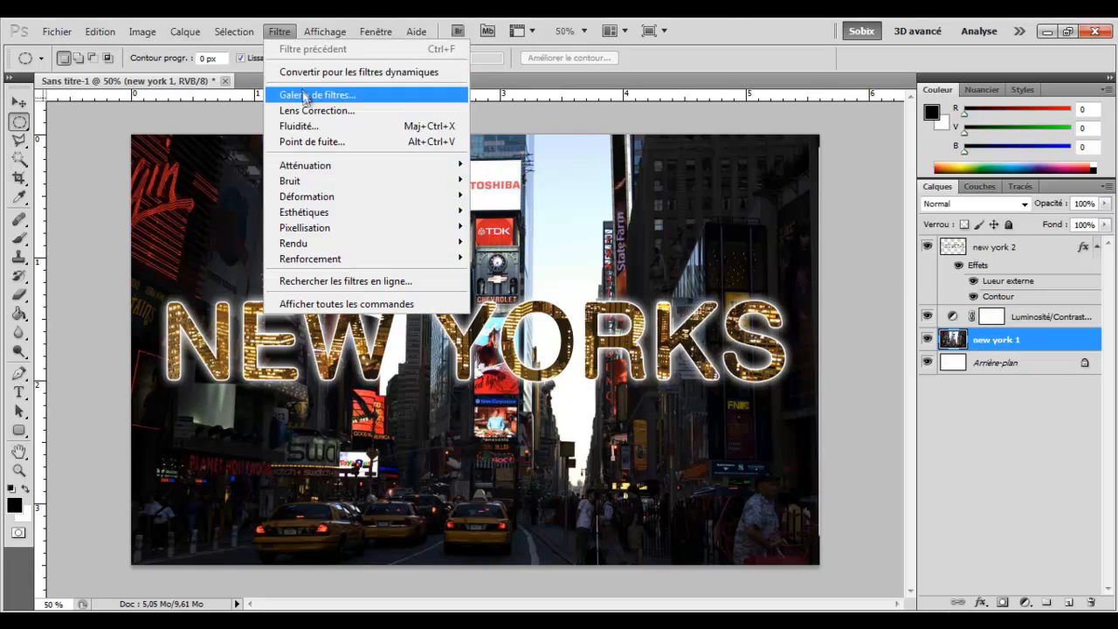
pyautogui.moveTo(315, 166)
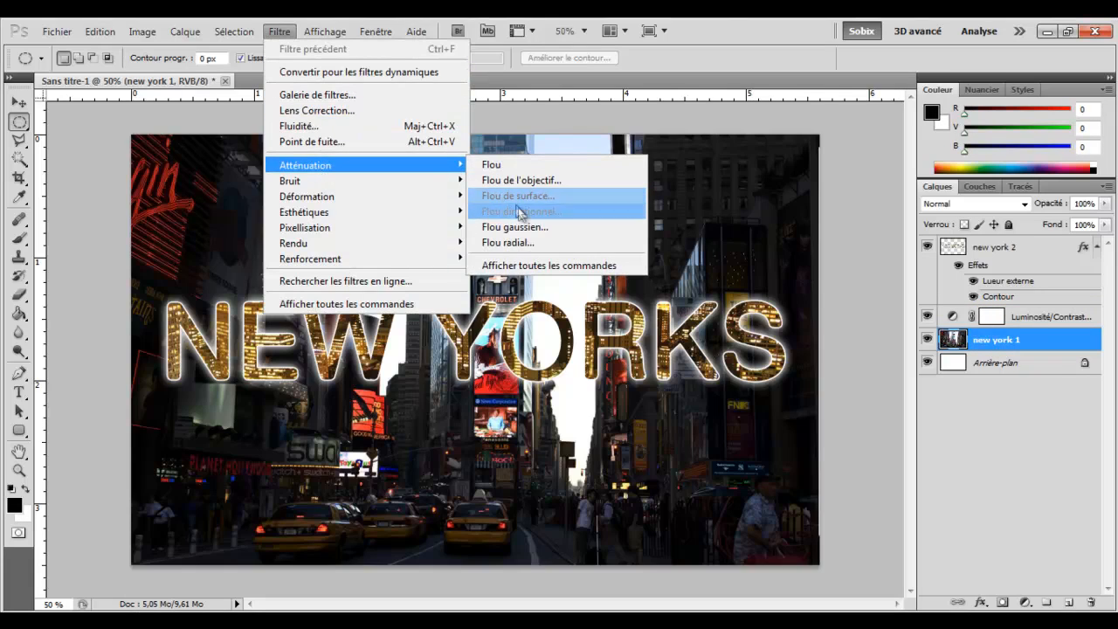
pyautogui.click(988, 349)
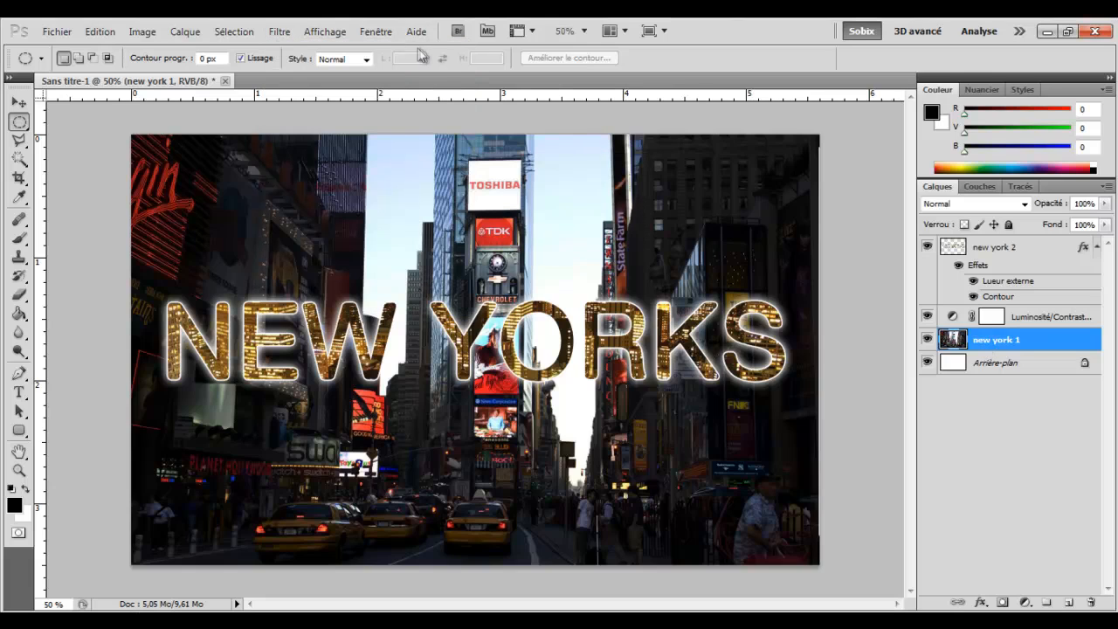
pyautogui.click(280, 32)
pyautogui.moveTo(319, 164)
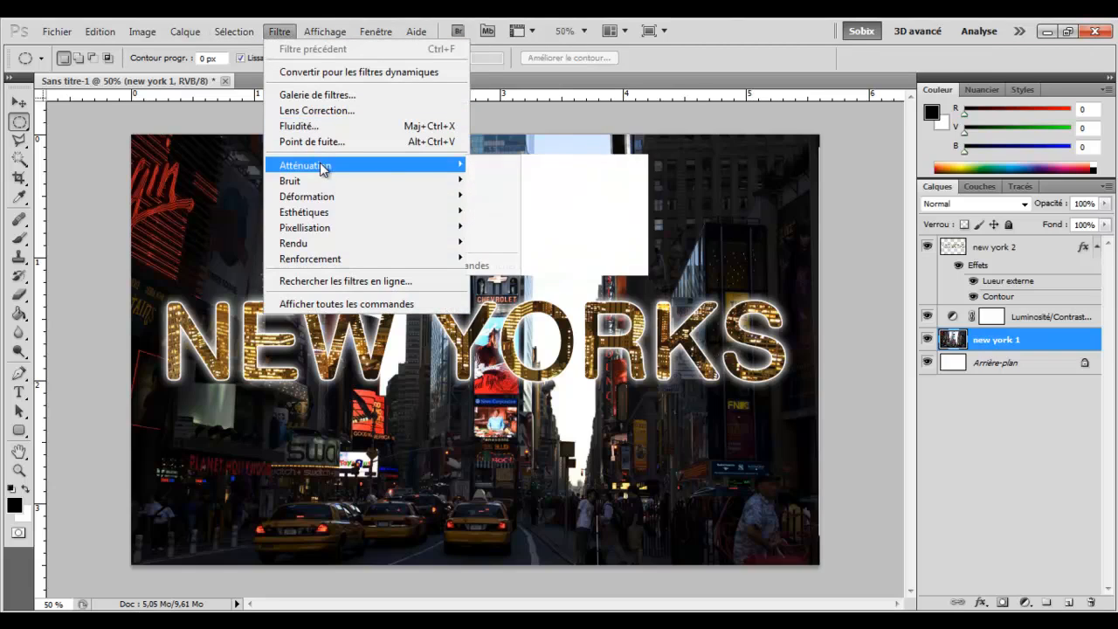
pyautogui.click(544, 224)
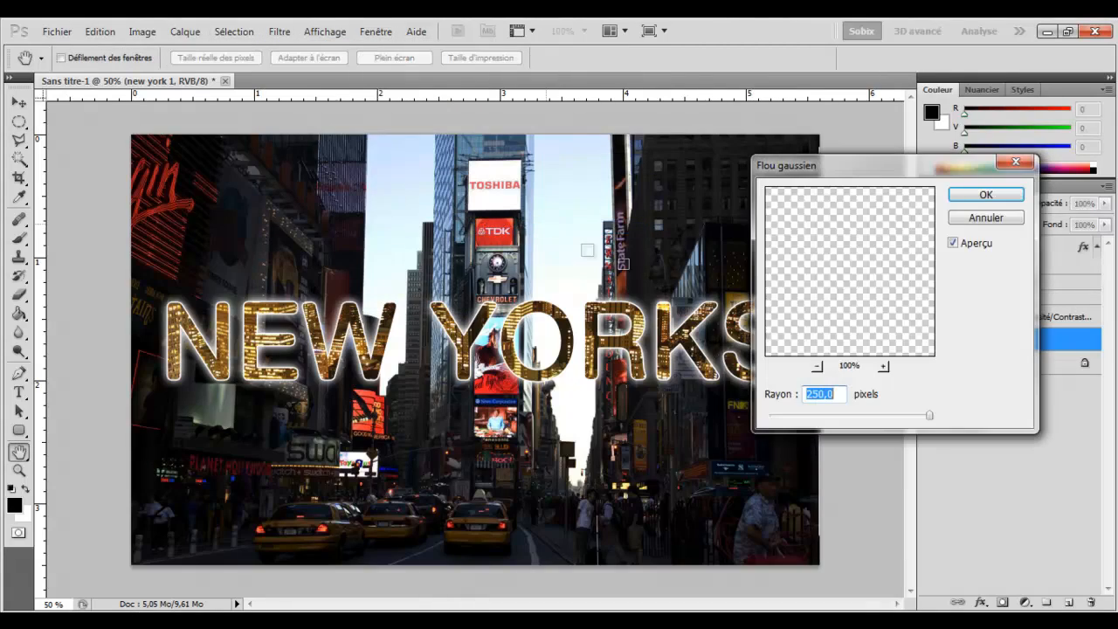
pyautogui.moveTo(891, 417); pyautogui.dragTo(776, 414)
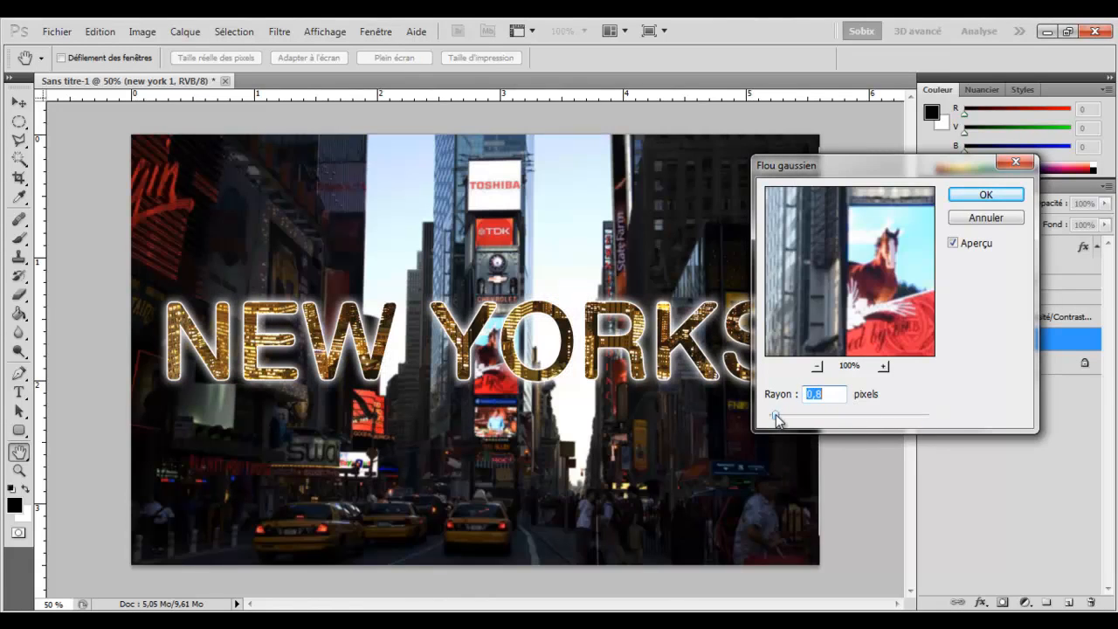
pyautogui.moveTo(777, 419); pyautogui.dragTo(783, 416)
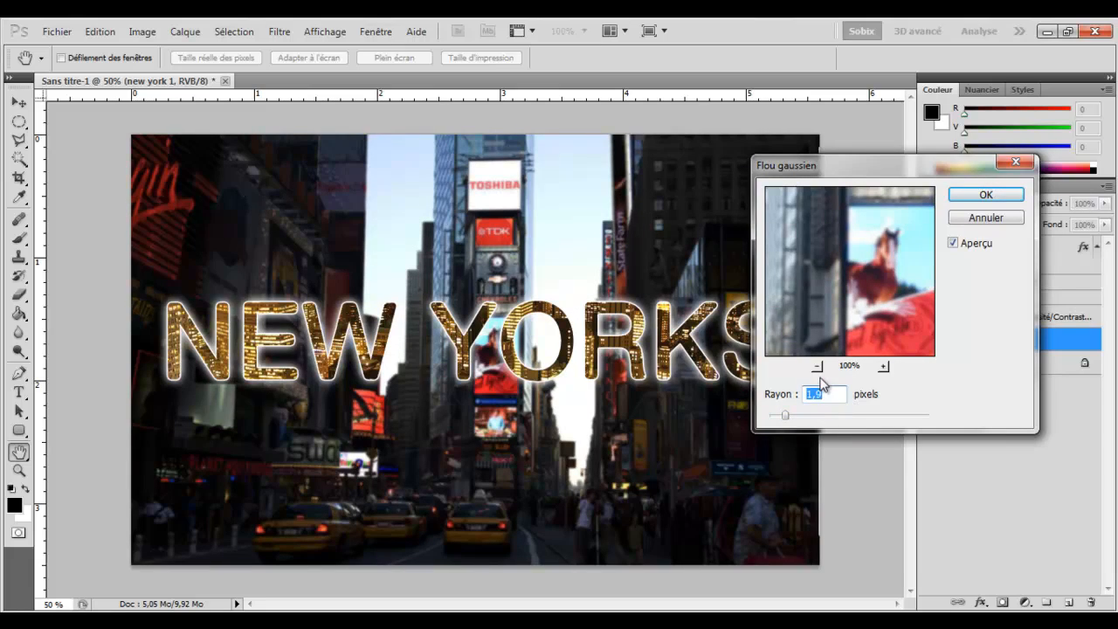
pyautogui.moveTo(789, 417); pyautogui.dragTo(782, 415)
pyautogui.moveTo(784, 422); pyautogui.dragTo(788, 418)
pyautogui.click(986, 196)
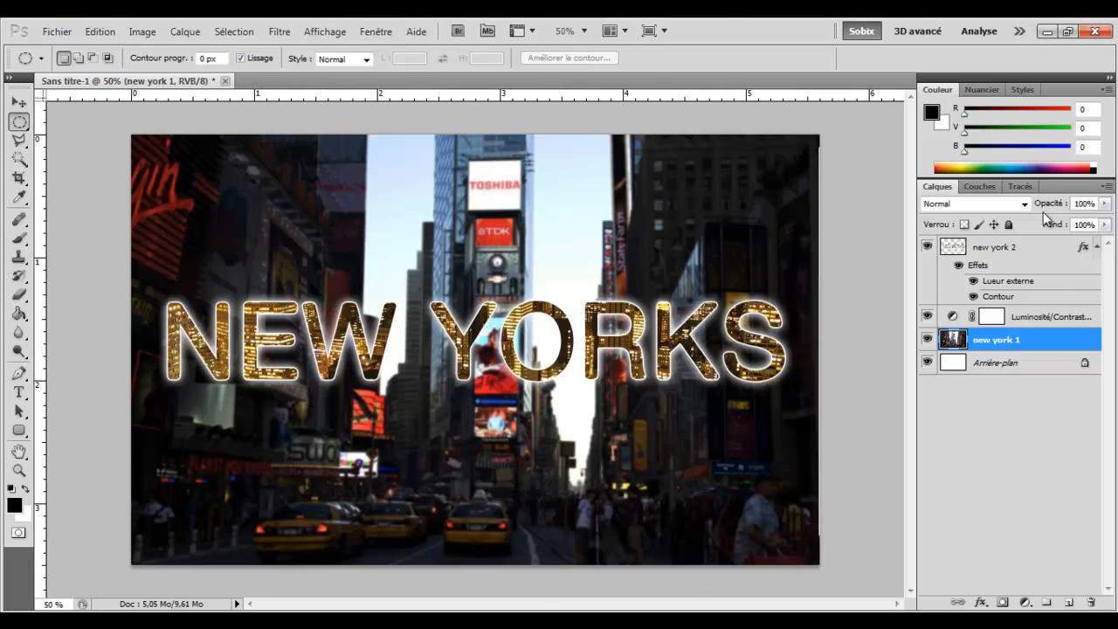
# Step: Add a new layer above new york 2 and draw an elliptical selection spanning almost the whole canvas
pyautogui.click(967, 245)
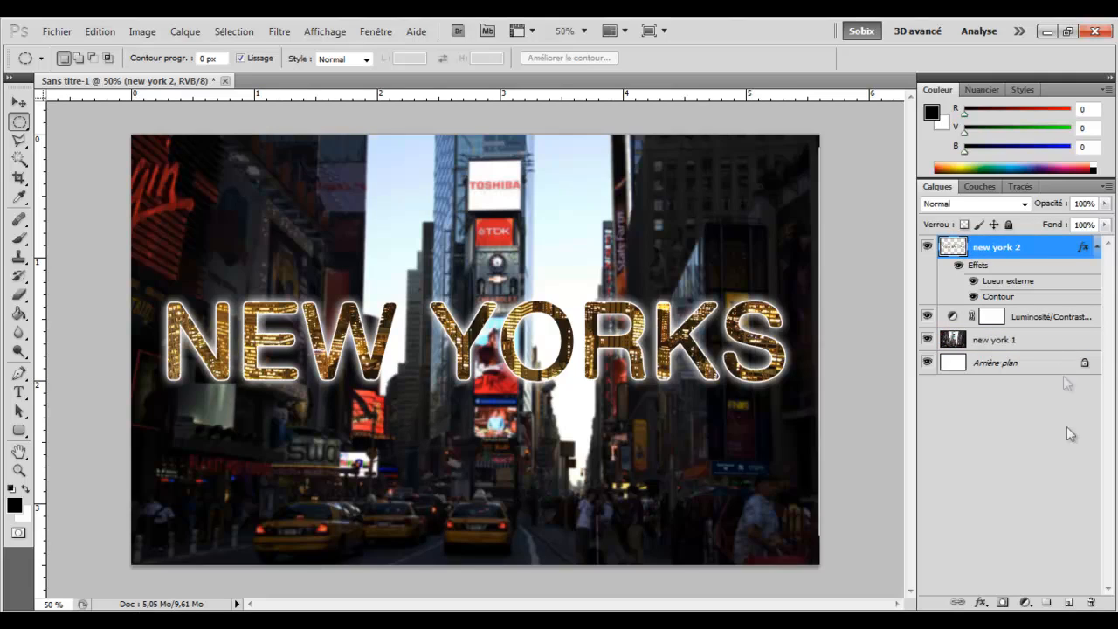
pyautogui.click(1068, 603)
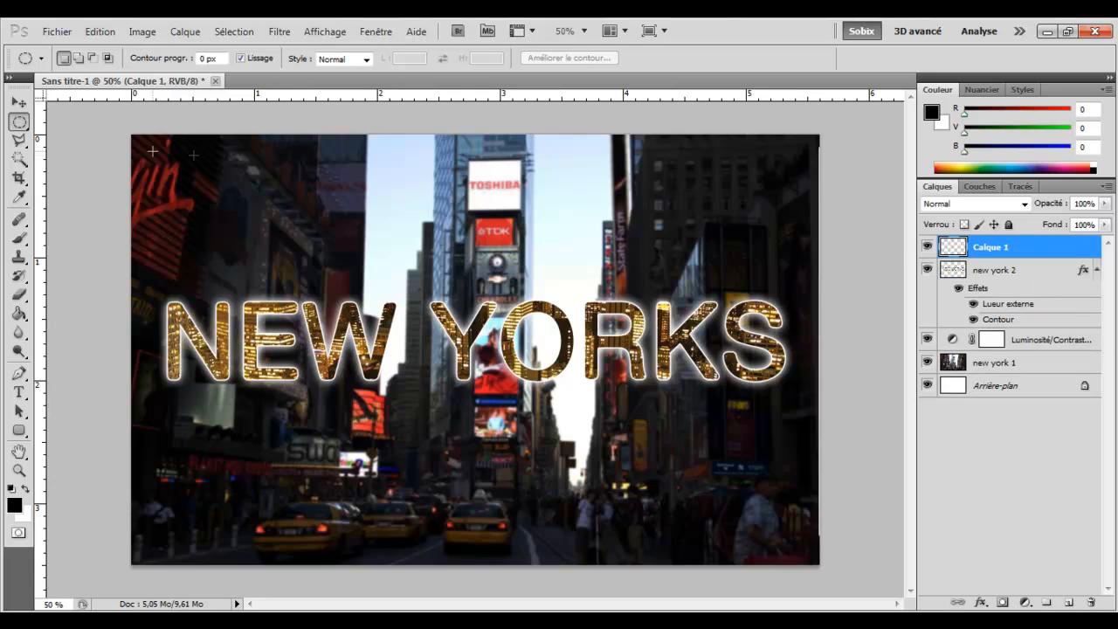
pyautogui.rightClick(20, 125)
pyautogui.click(22, 124)
pyautogui.rightClick(21, 124)
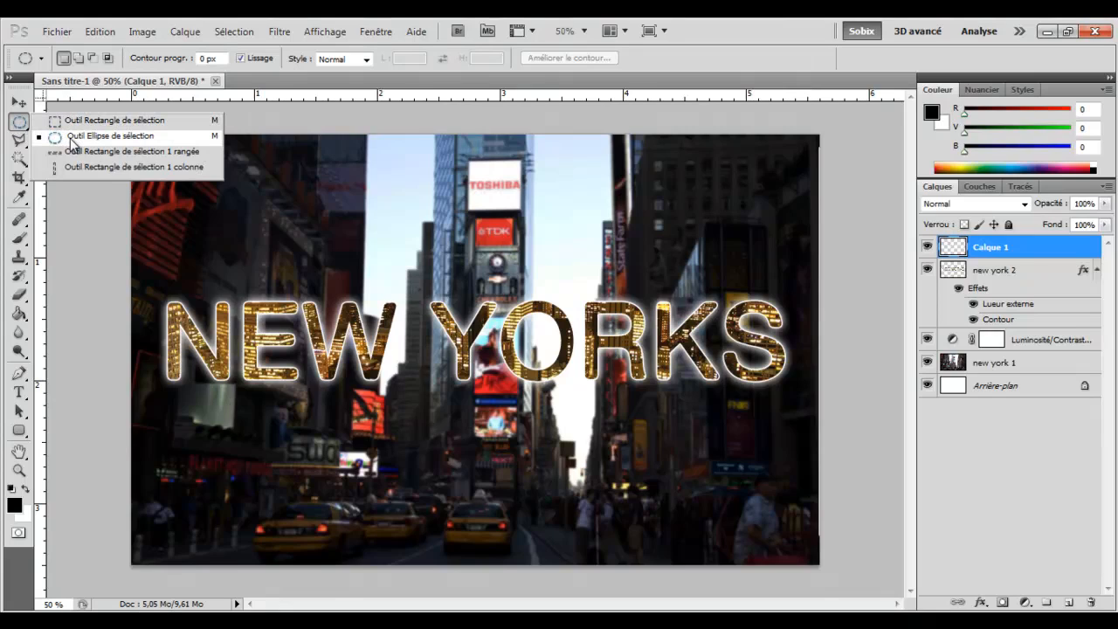
pyautogui.click(70, 140)
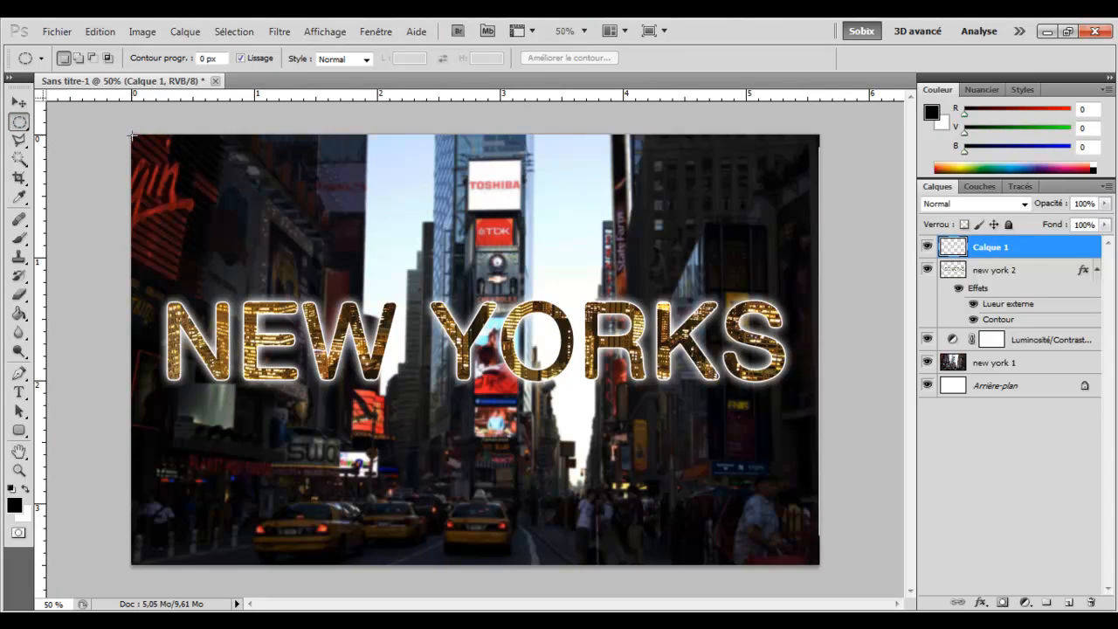
pyautogui.moveTo(780, 500); pyautogui.dragTo(812, 560)
pyautogui.moveTo(815, 566); pyautogui.dragTo(816, 567)
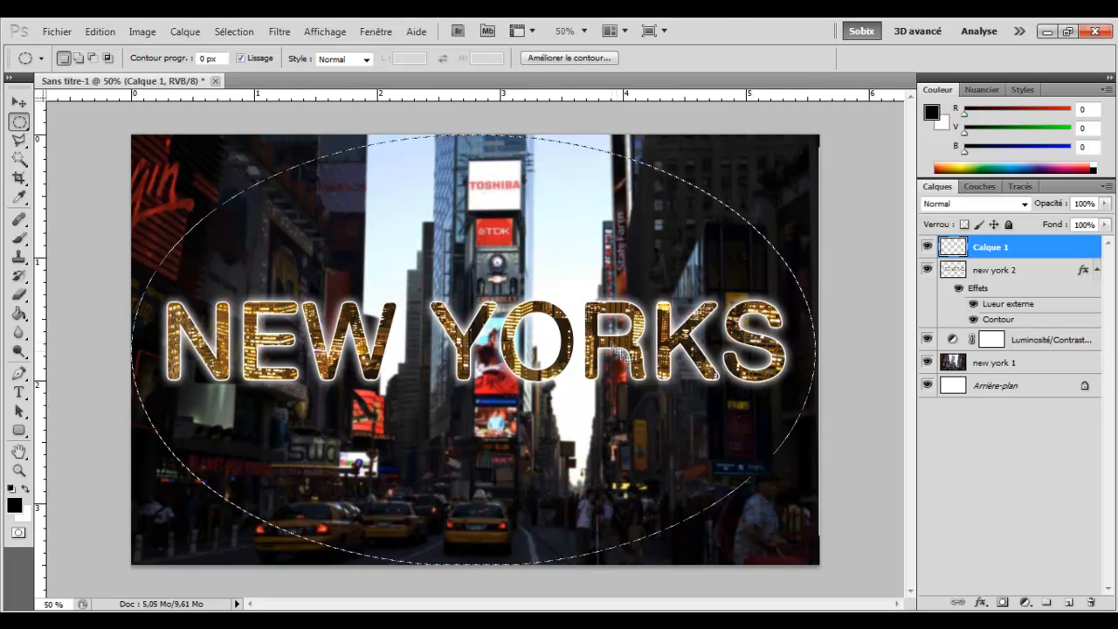
# Step: Invert the elliptical selection, fill the corners outside the ellipse with black on the new layer, and deselect
pyautogui.rightClick(489, 254)
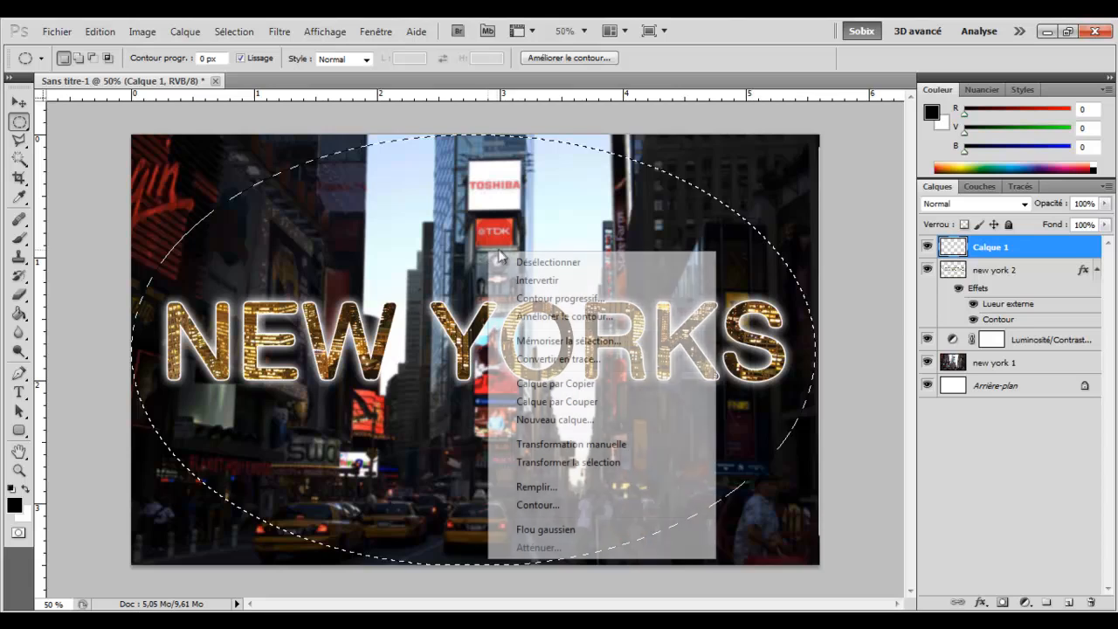
pyautogui.click(522, 280)
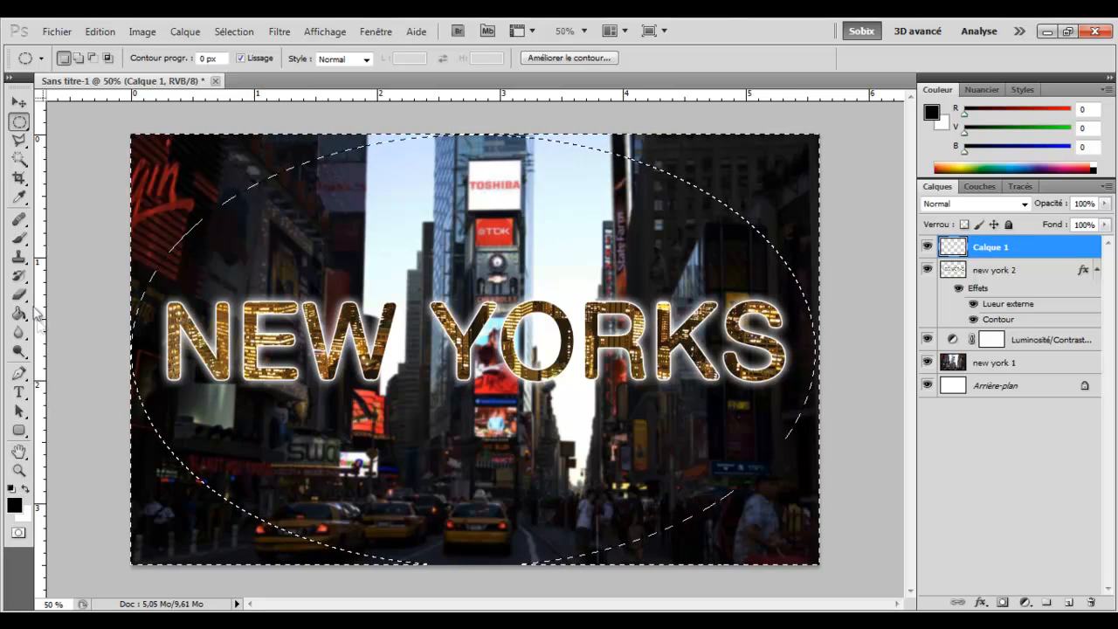
pyautogui.click(21, 313)
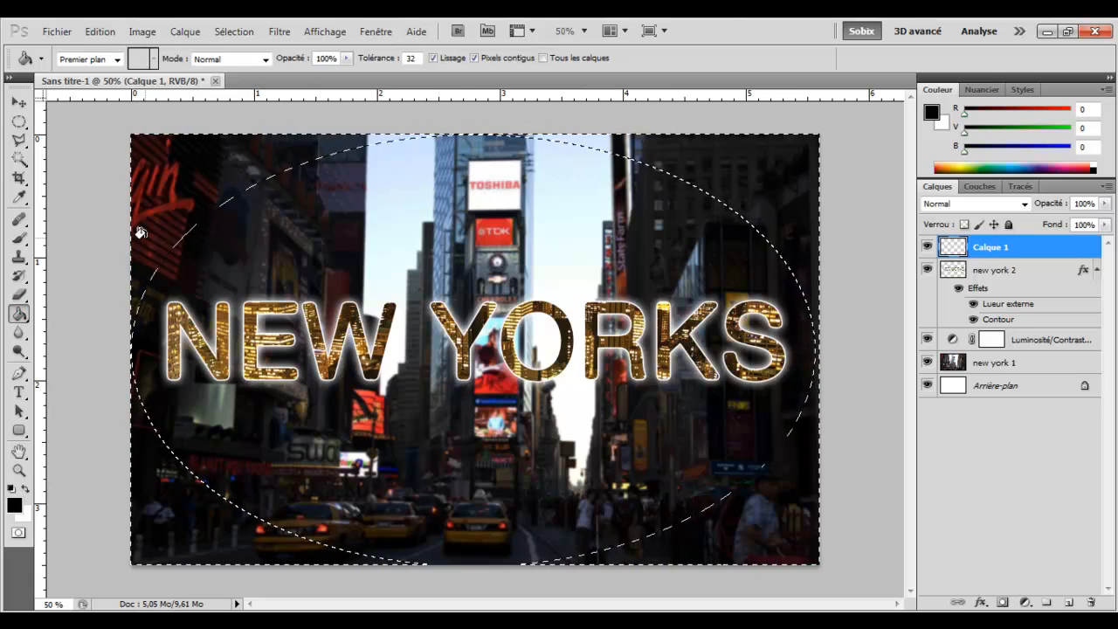
pyautogui.click(229, 172)
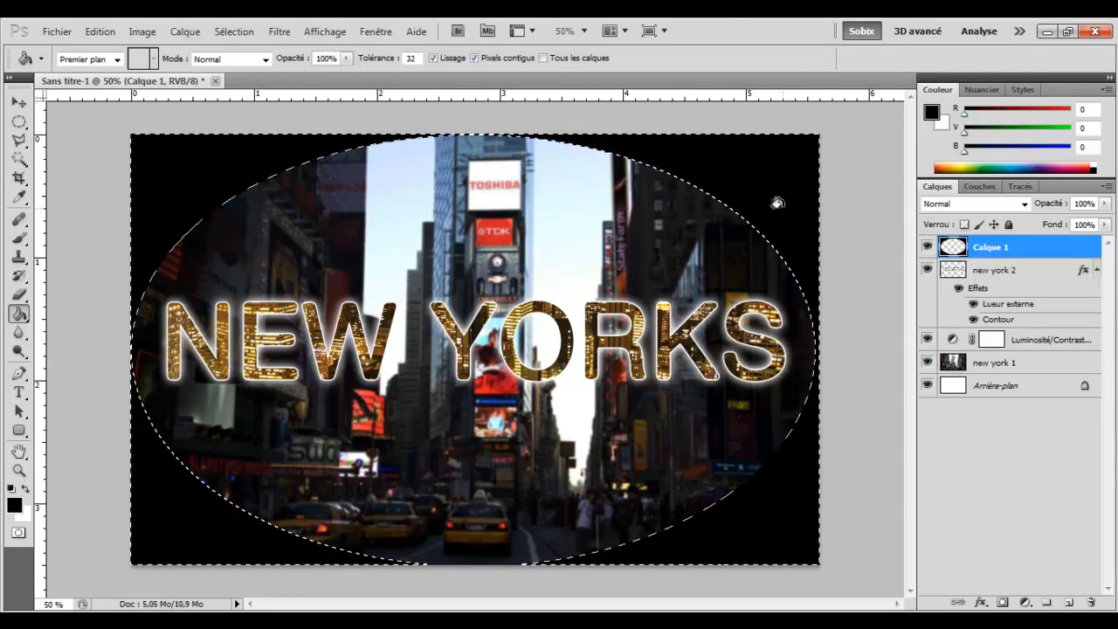
pyautogui.hotkey('ctrl', 'd')
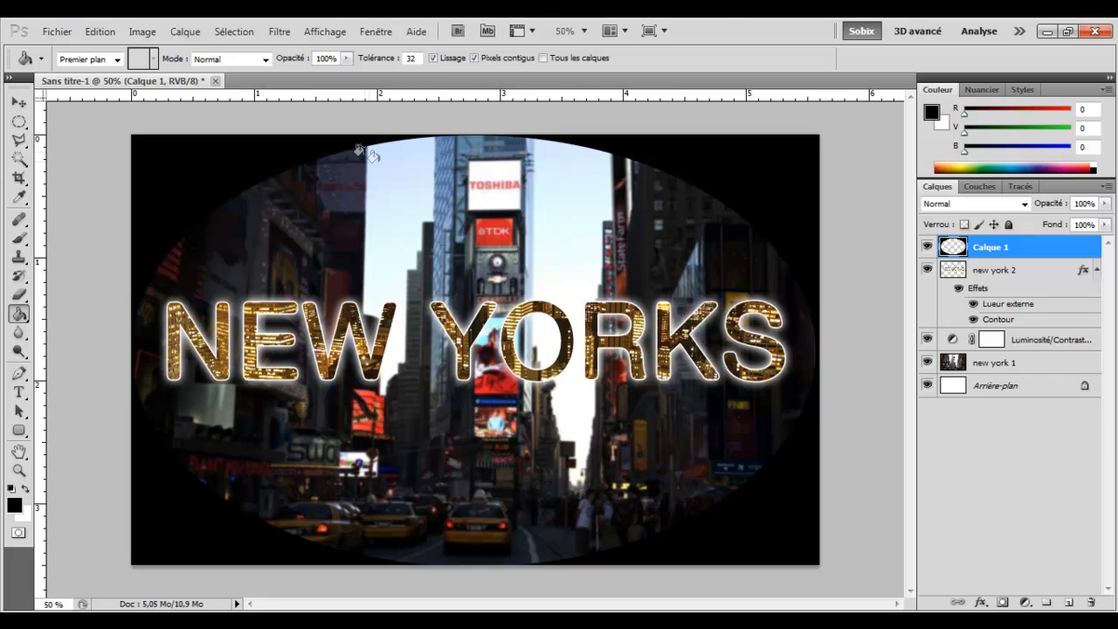
# Step: Apply a Gaussian Blur with a radius of 250 pixels to the black vignette layer
pyautogui.click(281, 33)
pyautogui.moveTo(314, 165)
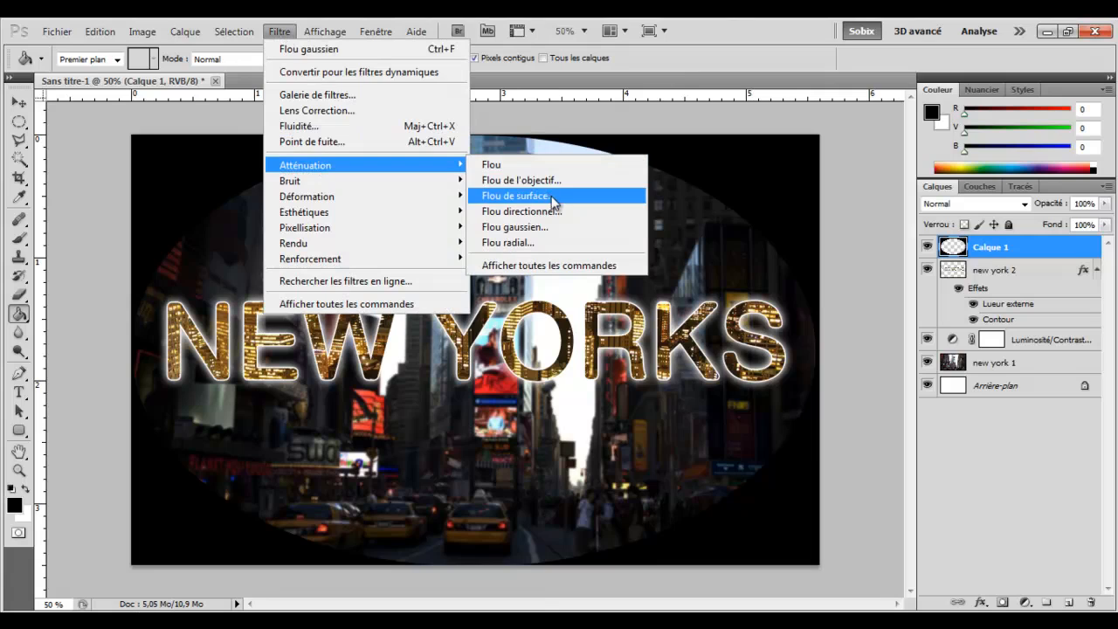
pyautogui.click(550, 226)
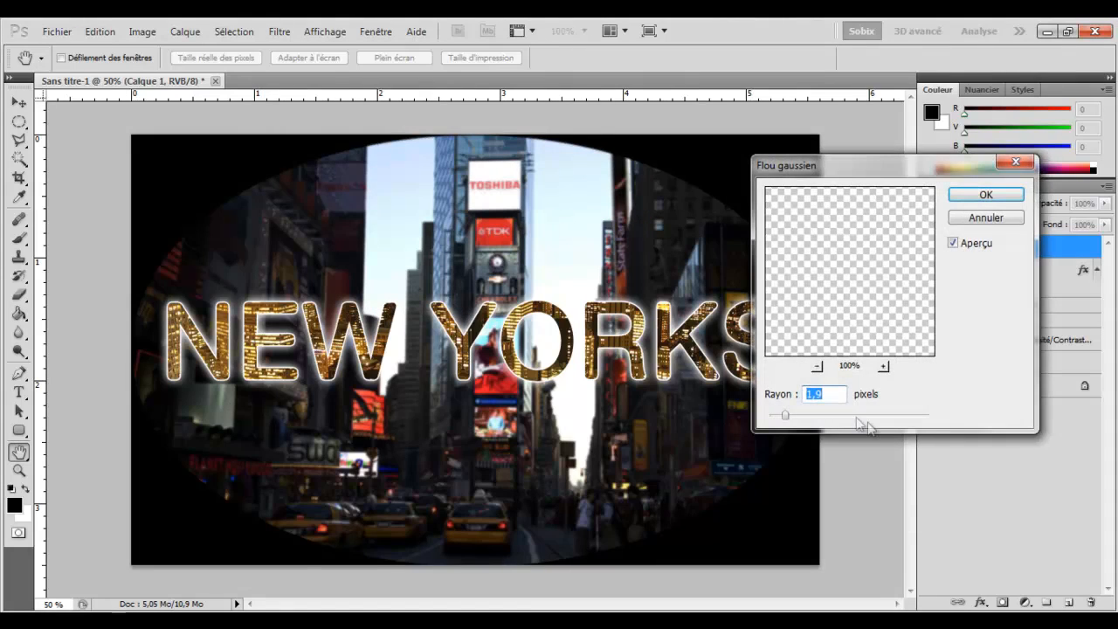
pyautogui.moveTo(870, 417); pyautogui.dragTo(928, 417)
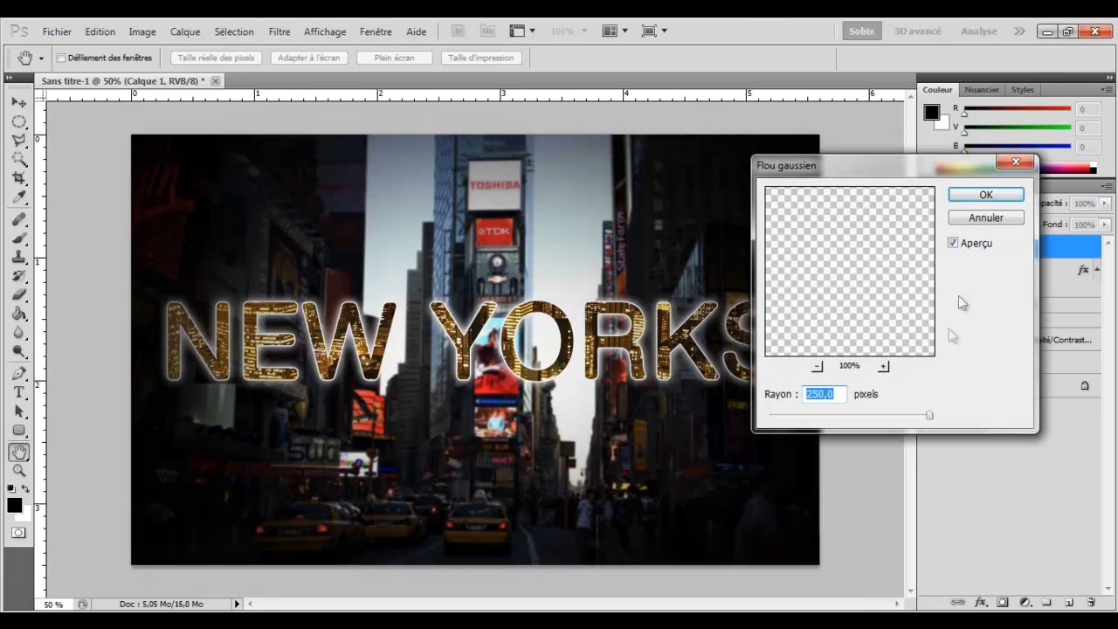
pyautogui.click(984, 198)
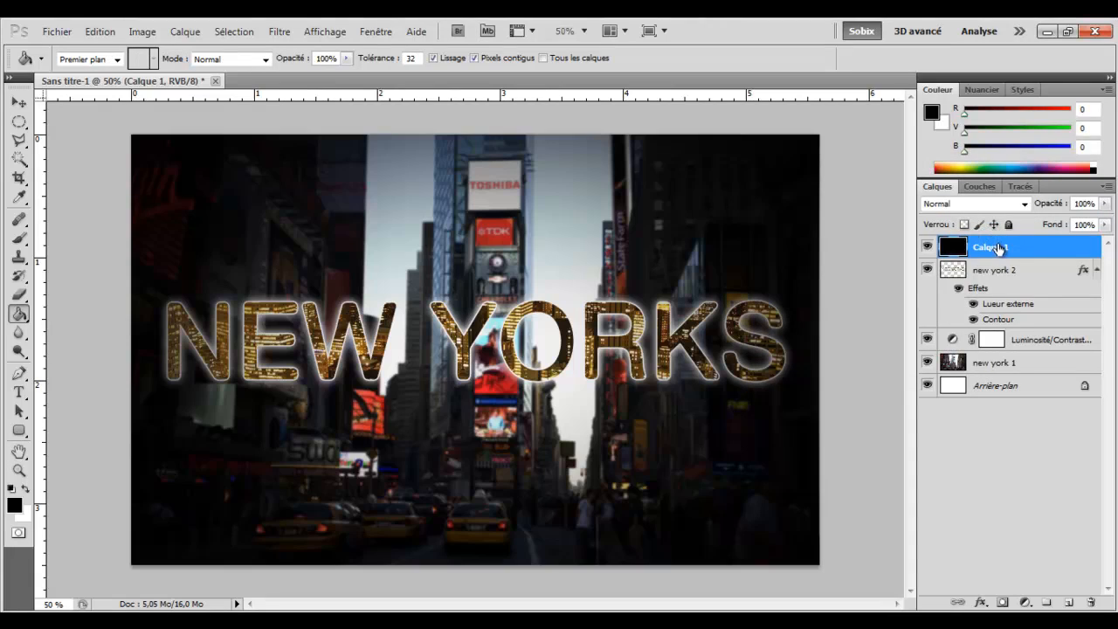
# Step: Reduce the opacity of the blurred black vignette layer to 57%
pyautogui.click(1104, 202)
pyautogui.moveTo(1102, 222); pyautogui.dragTo(1083, 224)
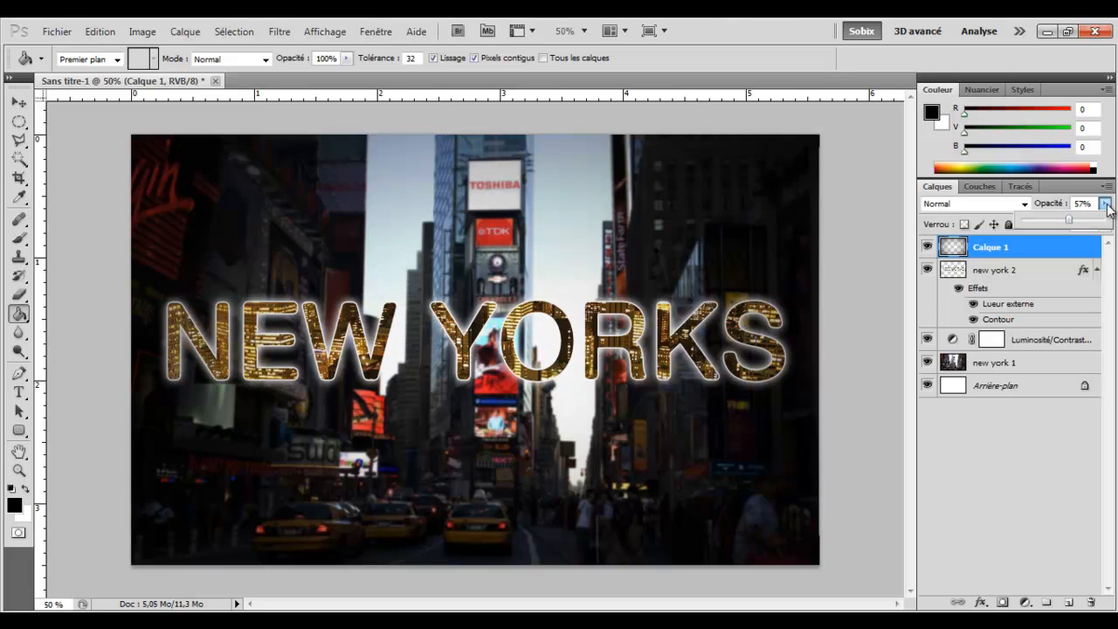
pyautogui.click(1104, 202)
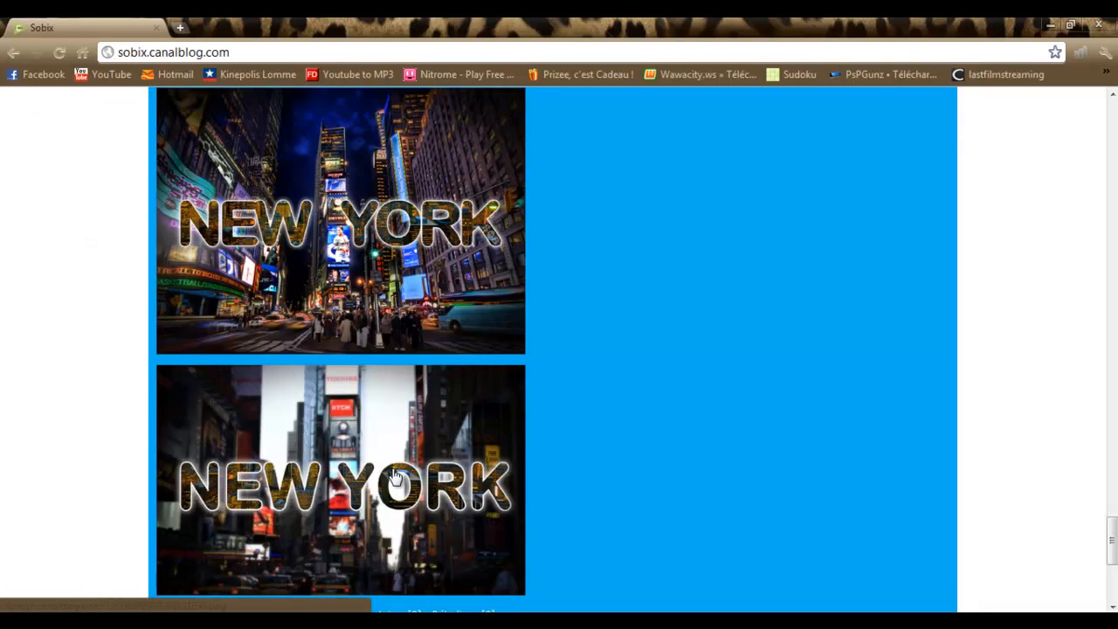
pyautogui.scroll(-1, 341, 473)
pyautogui.scroll(1, 343, 469)
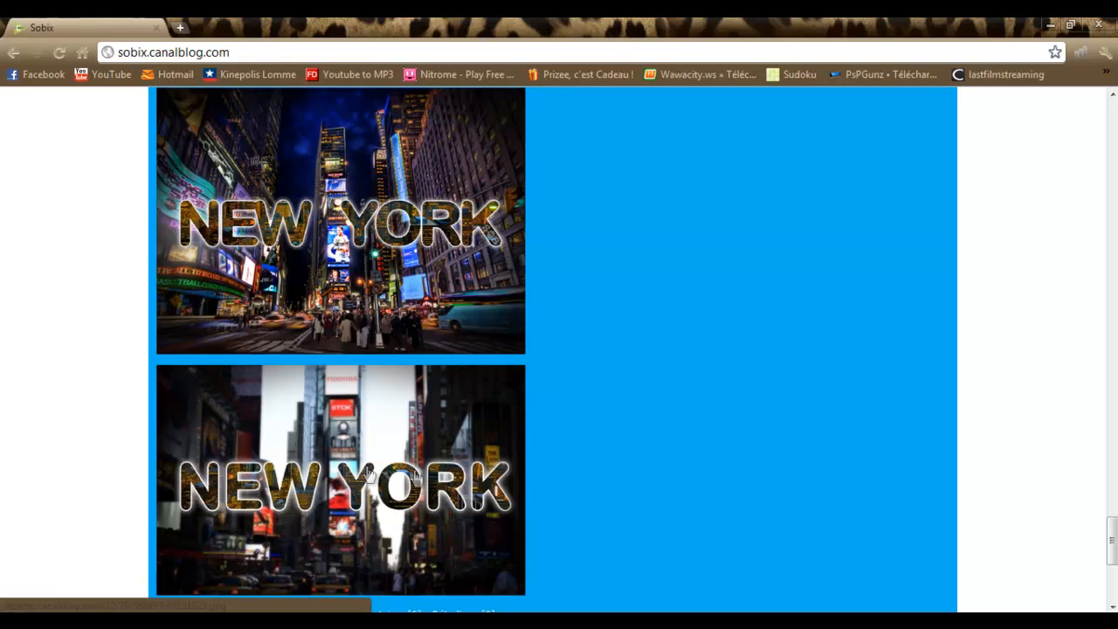